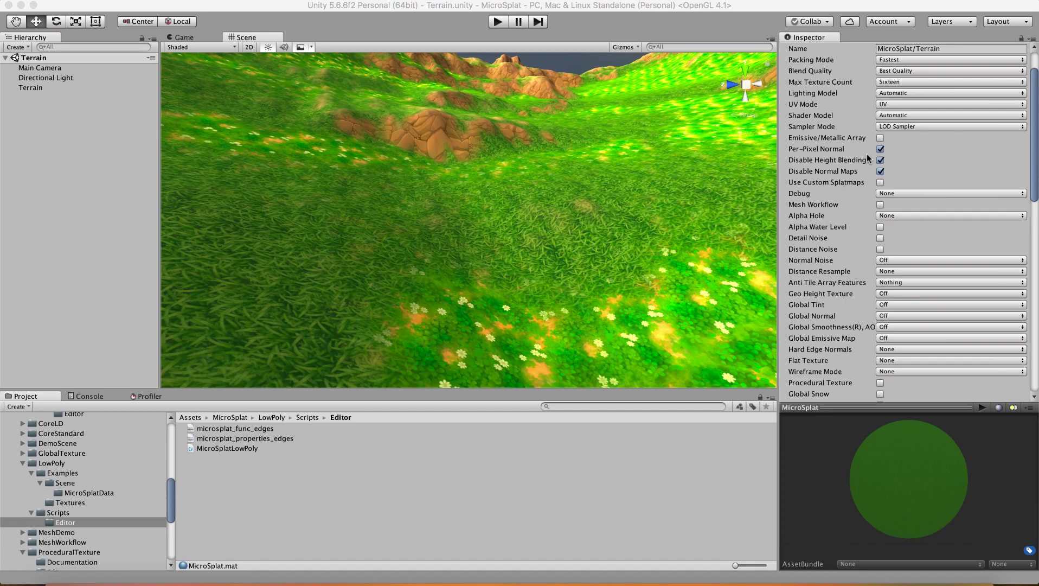
Set Hard Edge Normals to Triangle, revealing the Low Poly section with 512 × 512 terrain size.
mouse_move(387, 189)
right_mouse_down()
mouse_move(350, 181)
mouse_move(575, 145)
mouse_move(399, 167)
mouse_move(383, 222)
mouse_move(392, 199)
right_mouse_up()
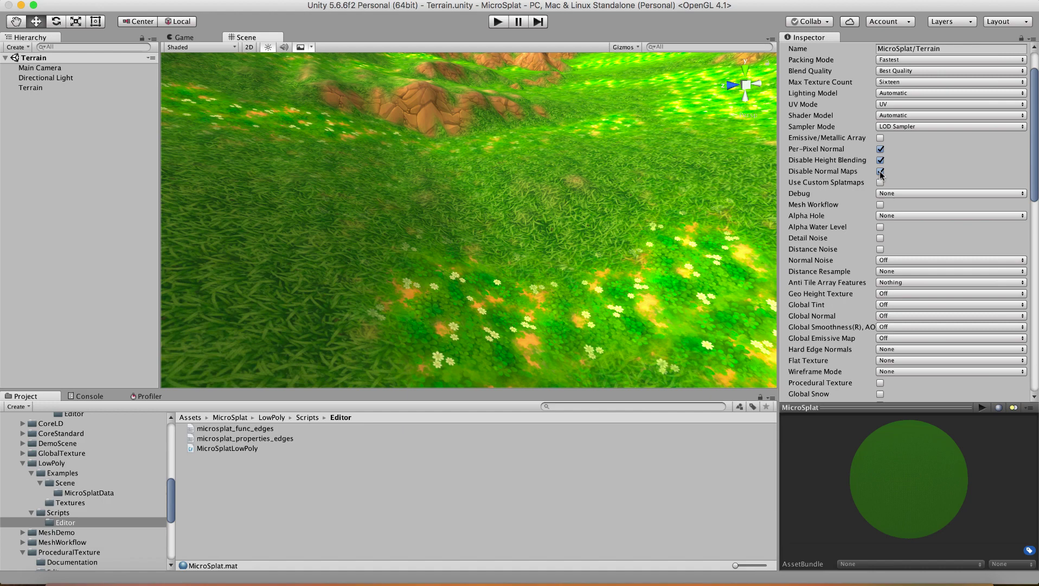
scroll(850, 318, "down", 15)
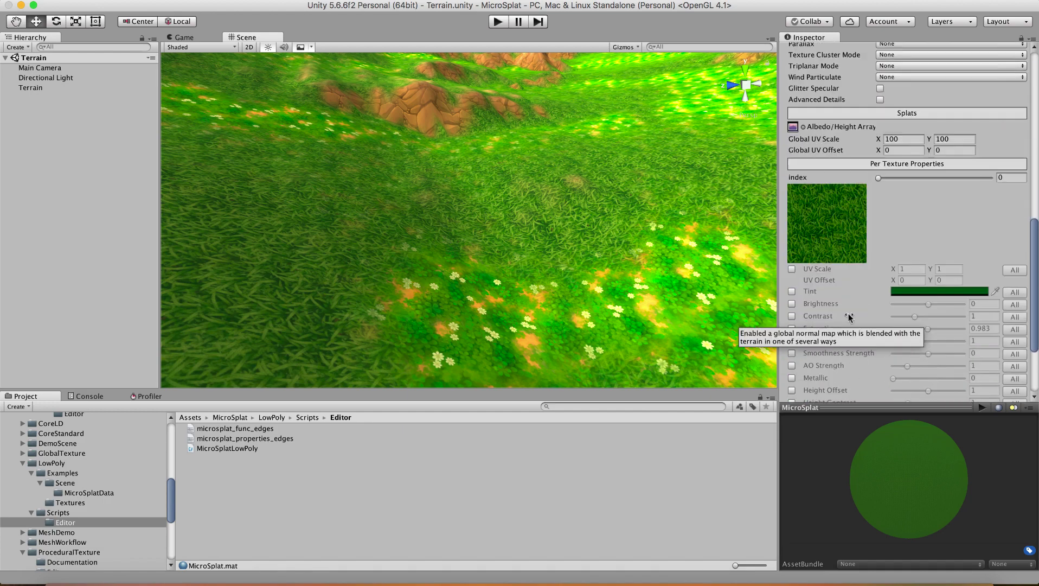
scroll(849, 318, "up", 5)
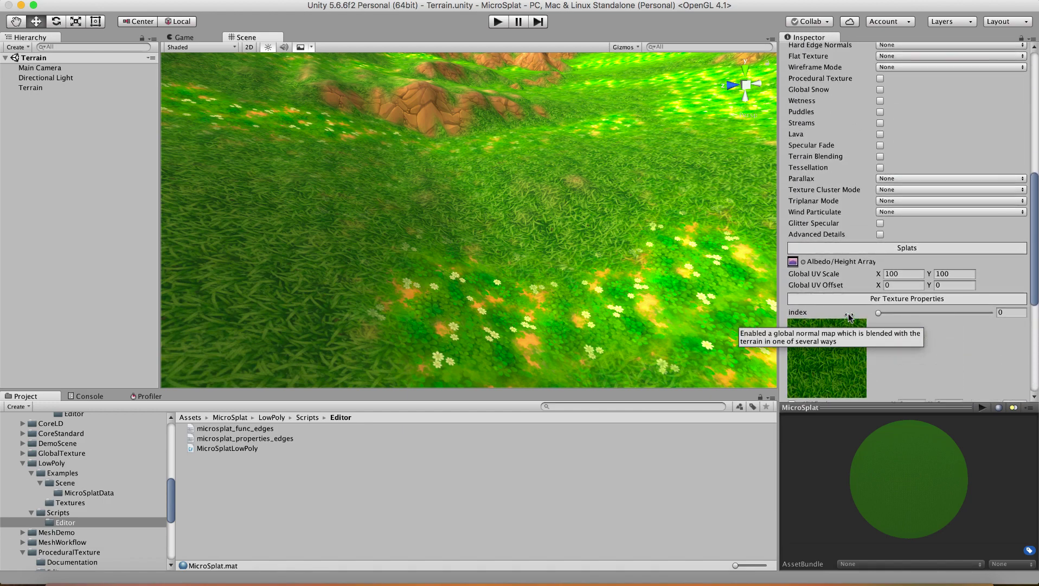
scroll(849, 317, "up", 10)
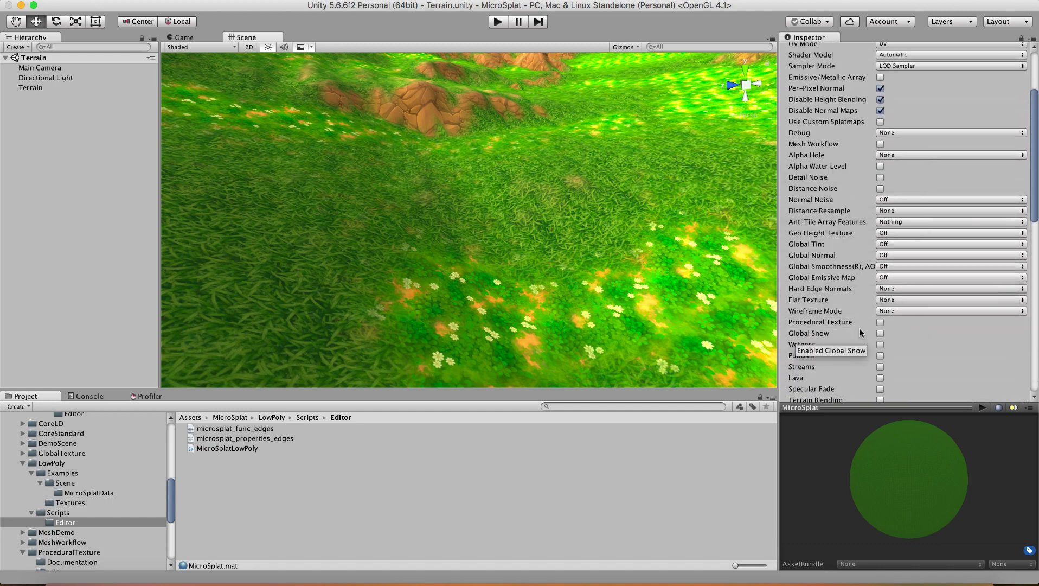
scroll(859, 375, "down", 1)
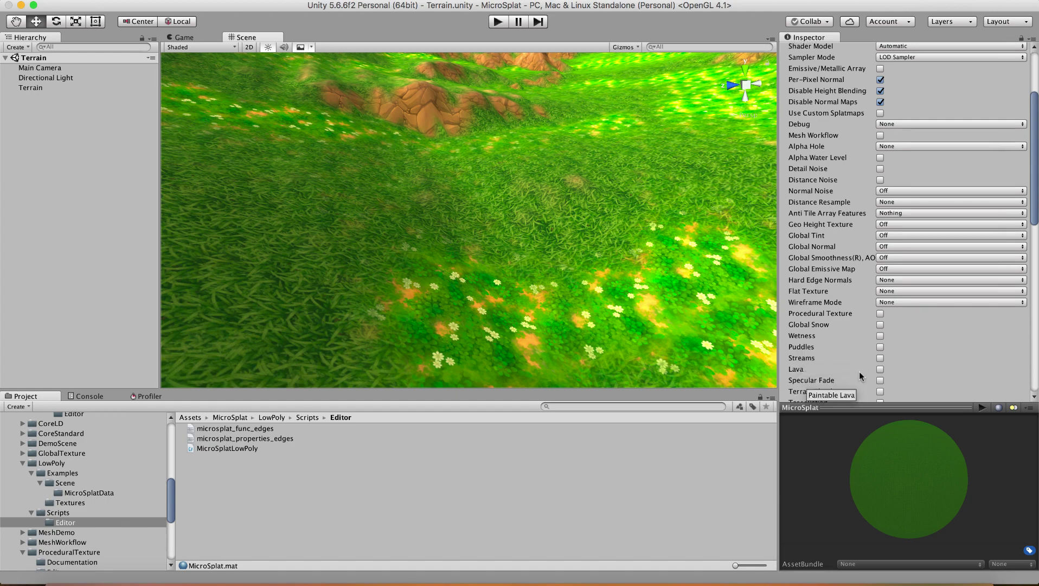
scroll(859, 371, "up", 5)
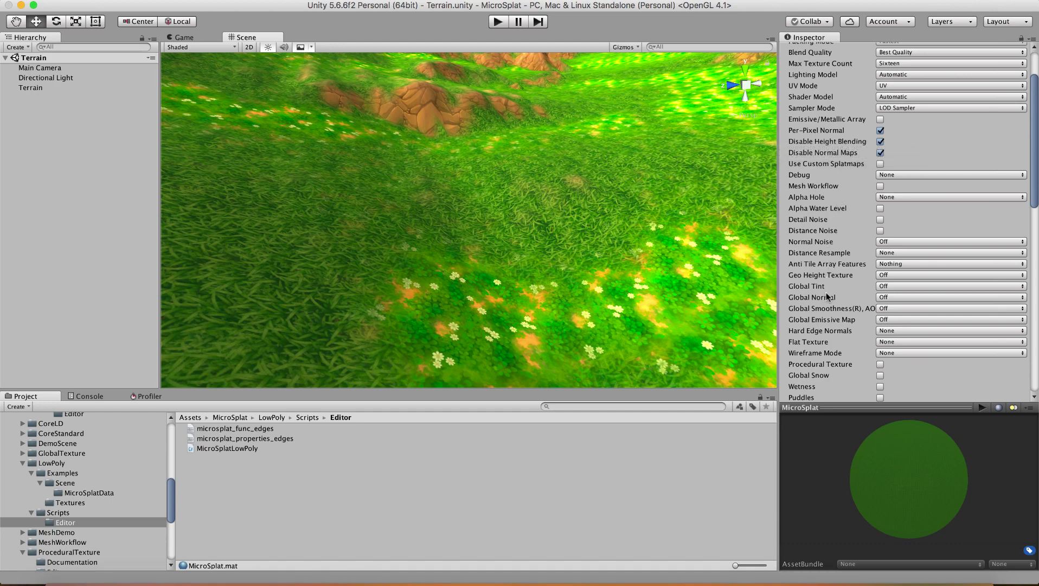
left_click(892, 331)
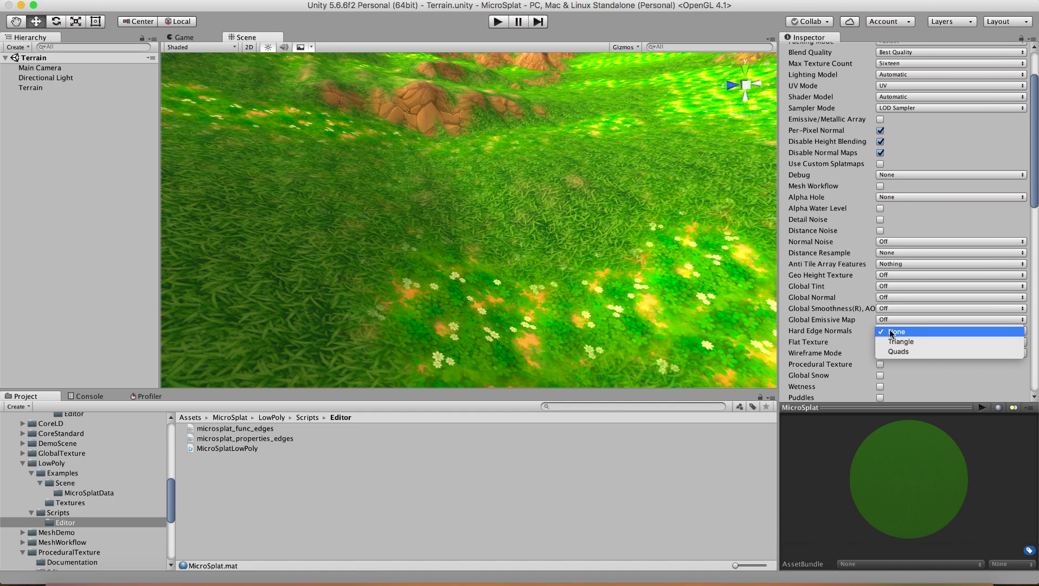
left_click(894, 342)
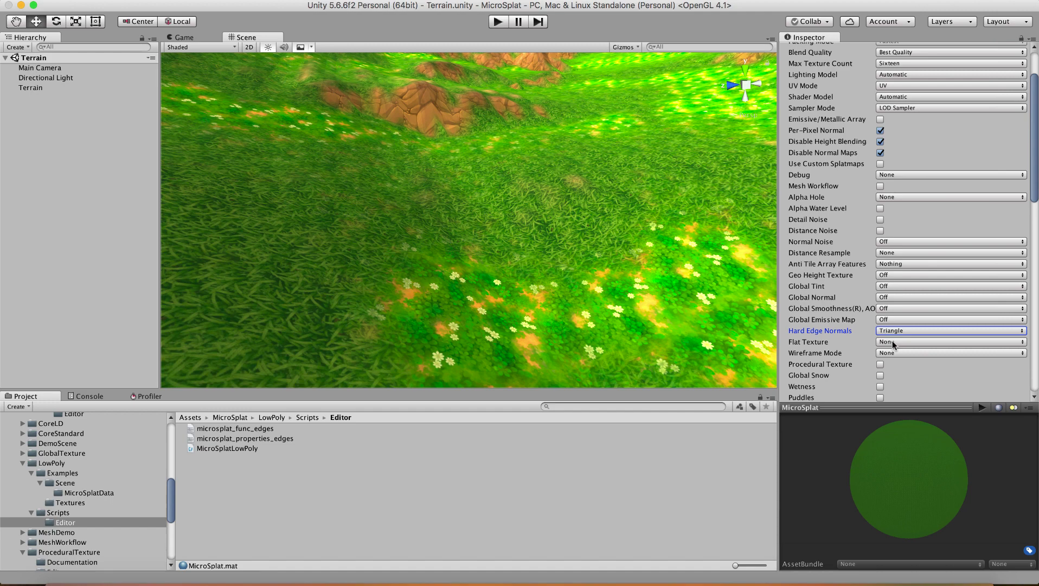
scroll(890, 353, "down", 10)
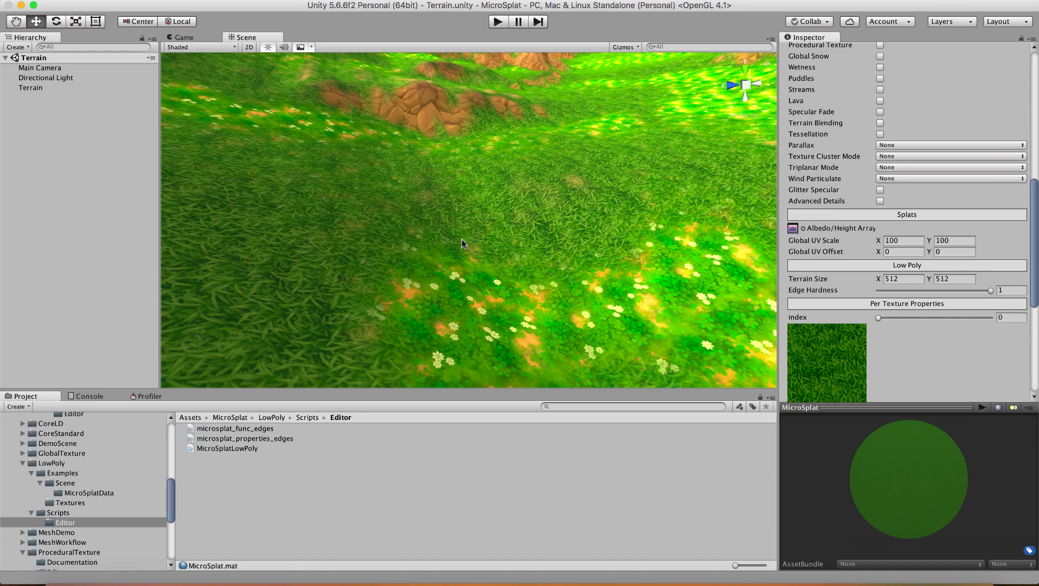
right_click_drag(464, 244, 929, 160)
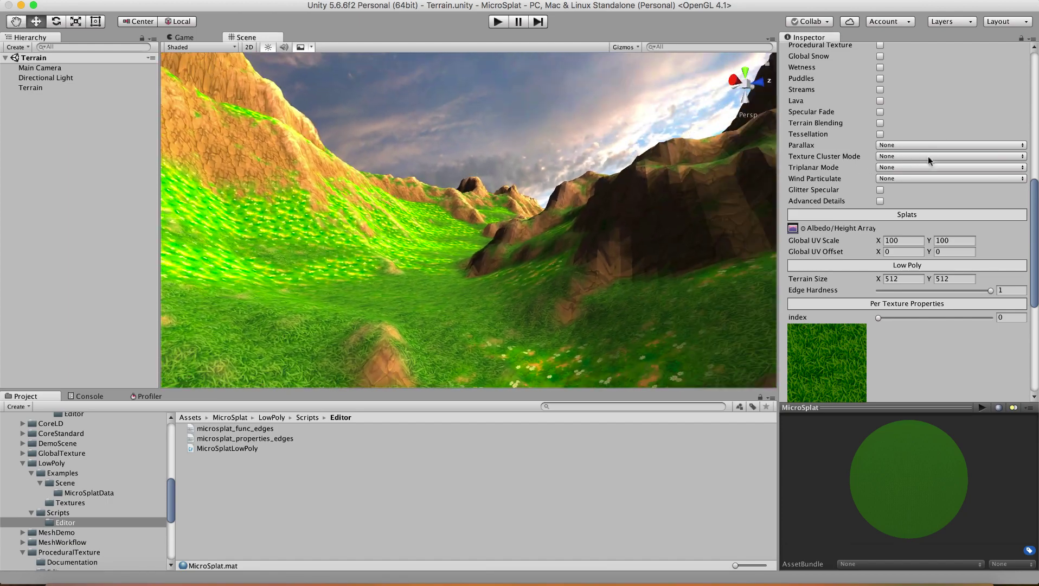
left_click_drag(512, 278, 611, 349, "alt")
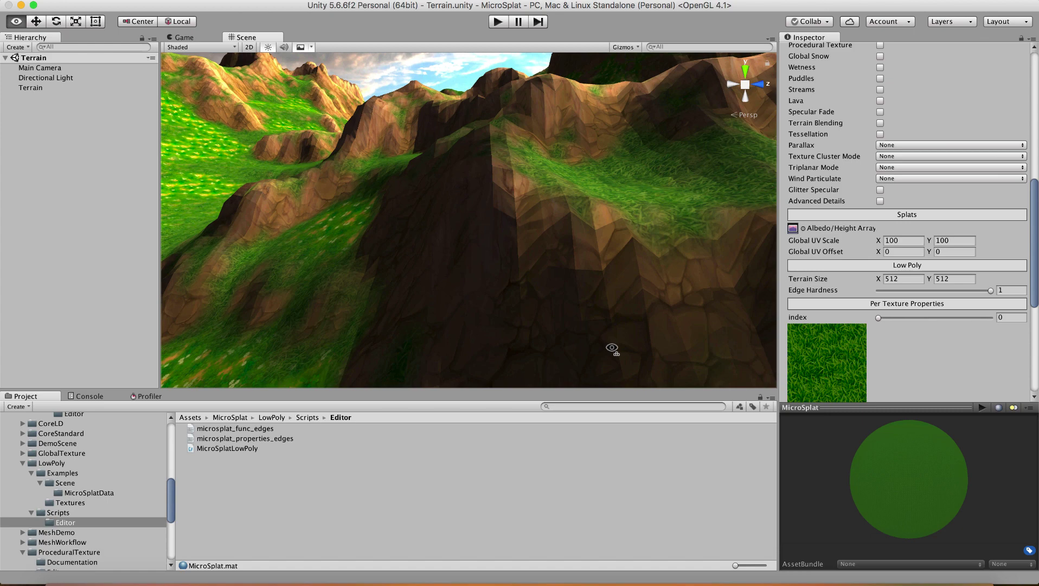
scroll(612, 348, "up", 5)
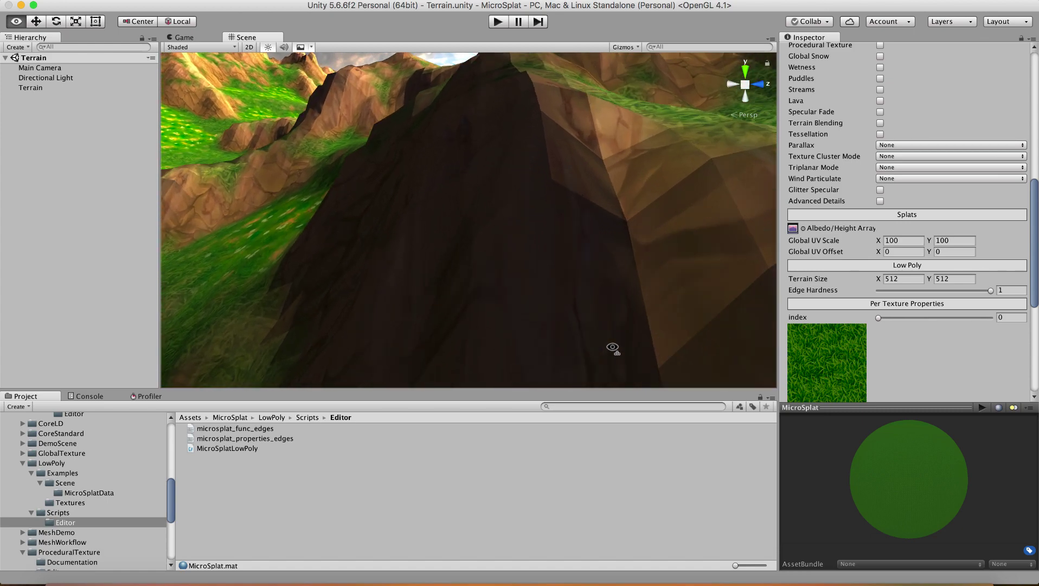
left_click_drag(612, 348, 626, 348, "alt")
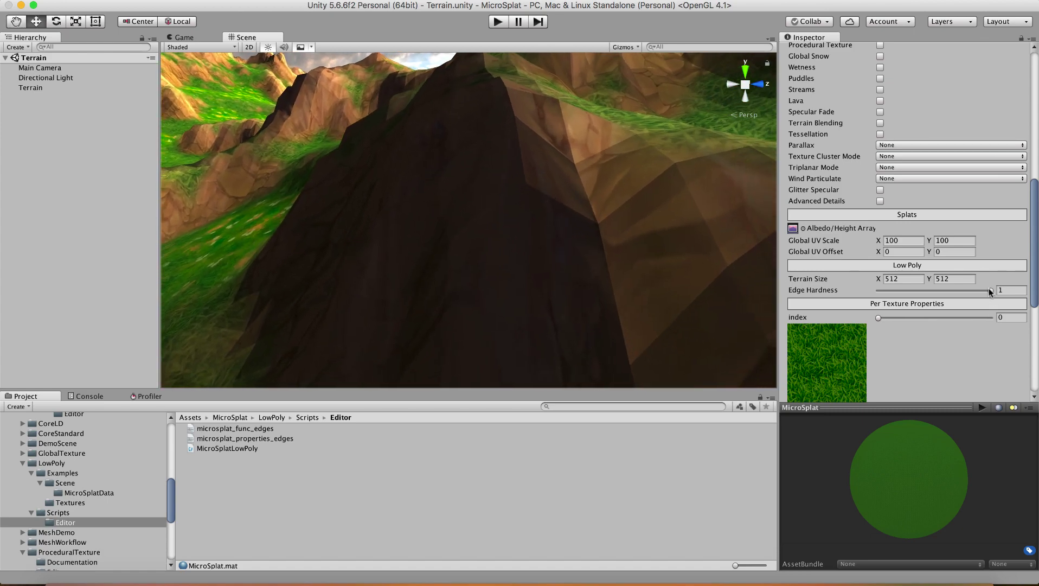
left_click_drag(990, 291, 1023, 290)
left_click_drag(574, 308, 530, 309, "alt")
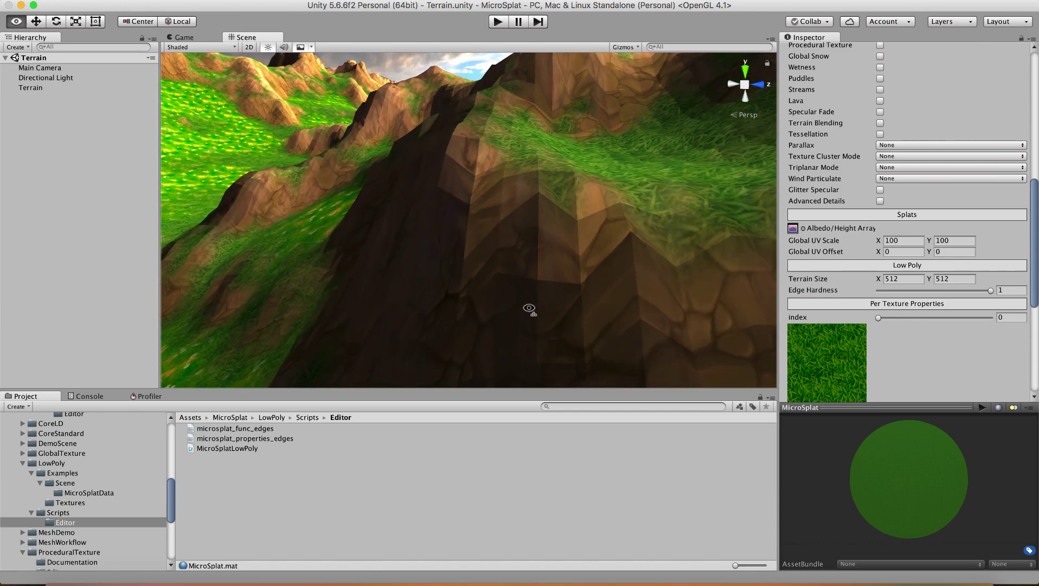
scroll(858, 152, "up", 10)
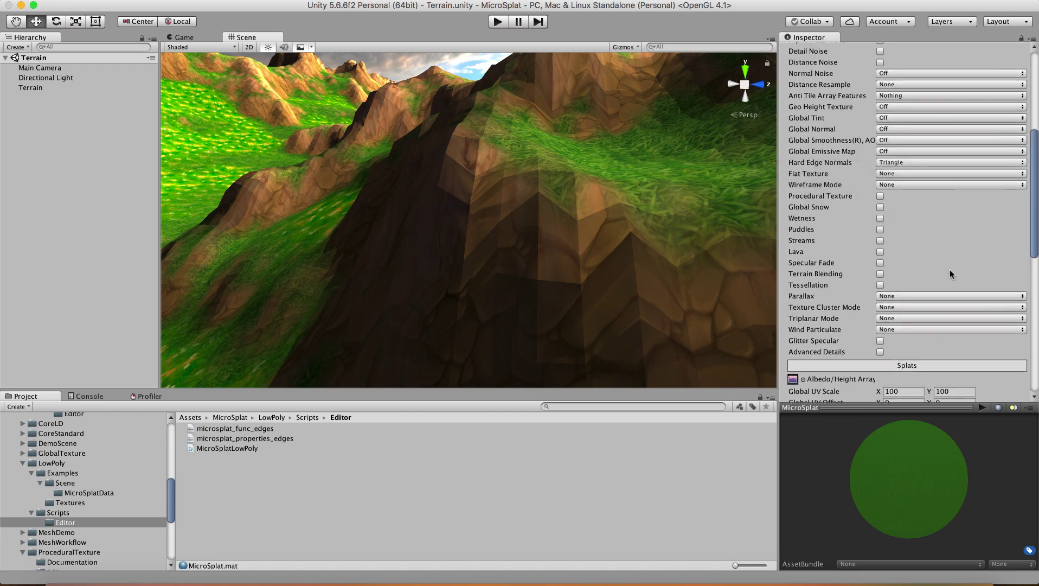
Set Flat Texture to Triangle and orbit the view to check the solid-coloured facets.
left_click(893, 175)
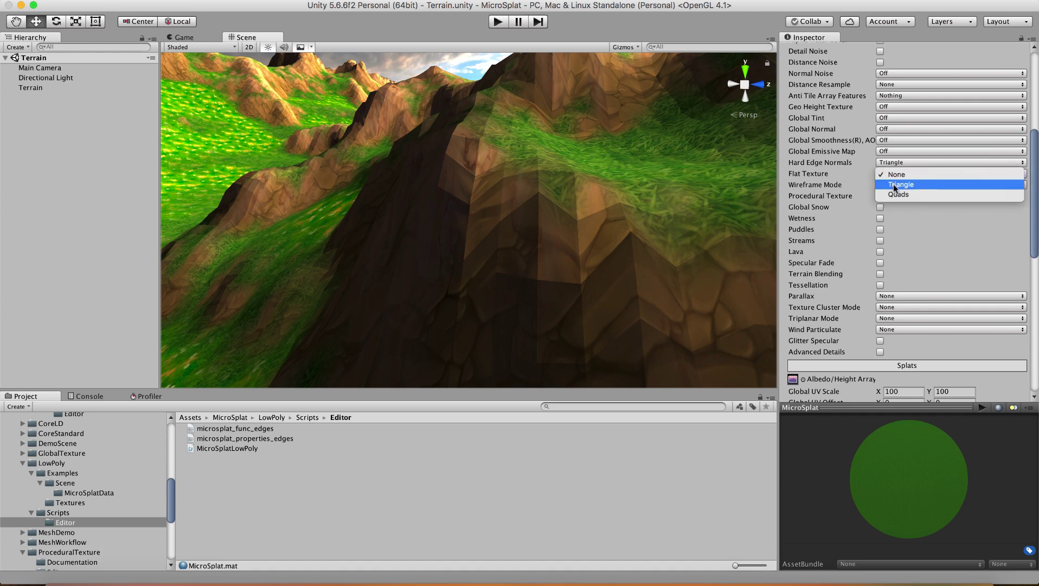
left_click(895, 185)
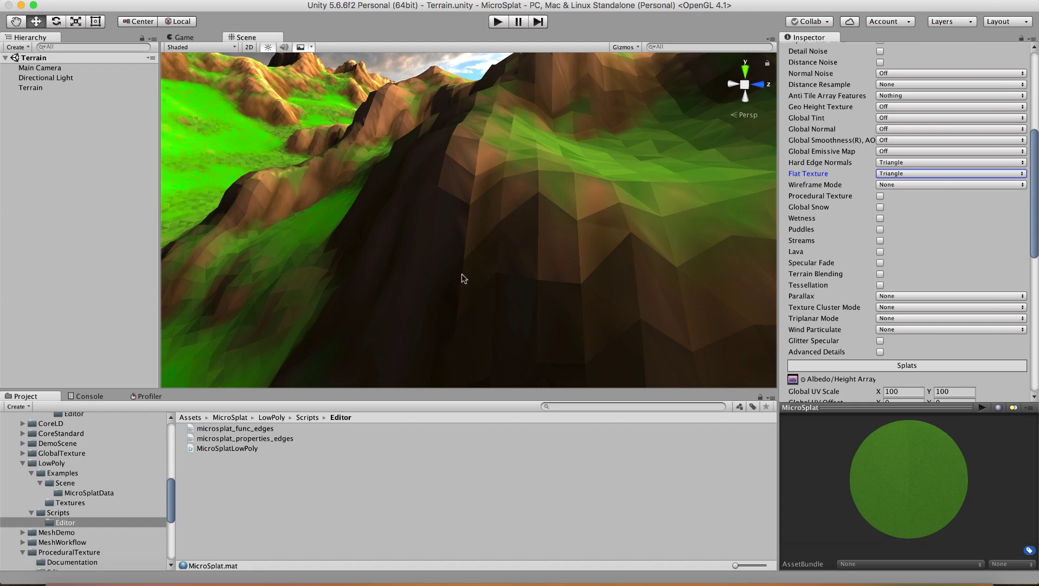
left_click_drag(454, 301, 541, 303, "alt")
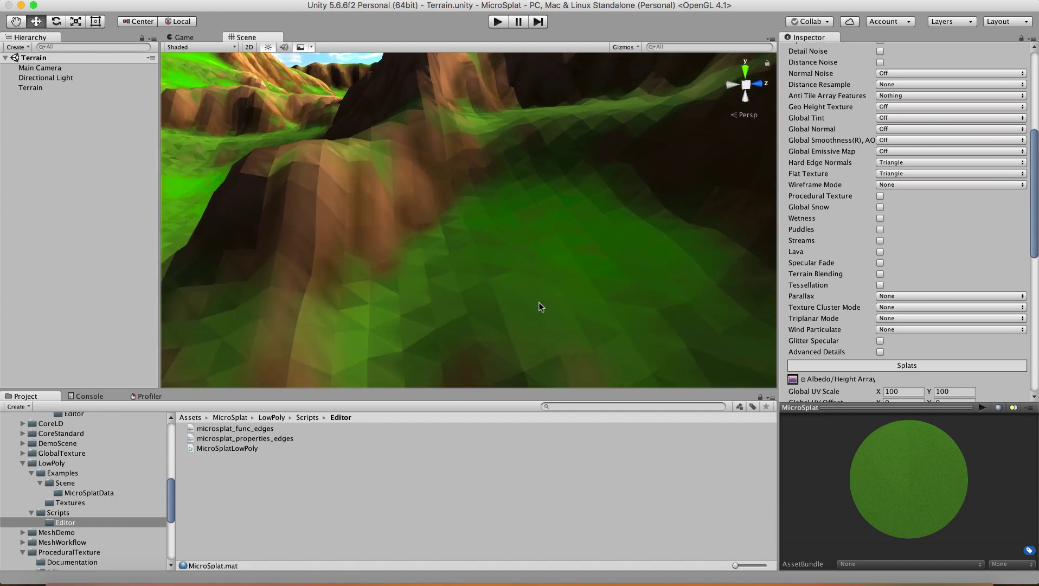
Set Wireframe Mode to Triangle and orbit to see red lines outlining every facet.
left_click(889, 185)
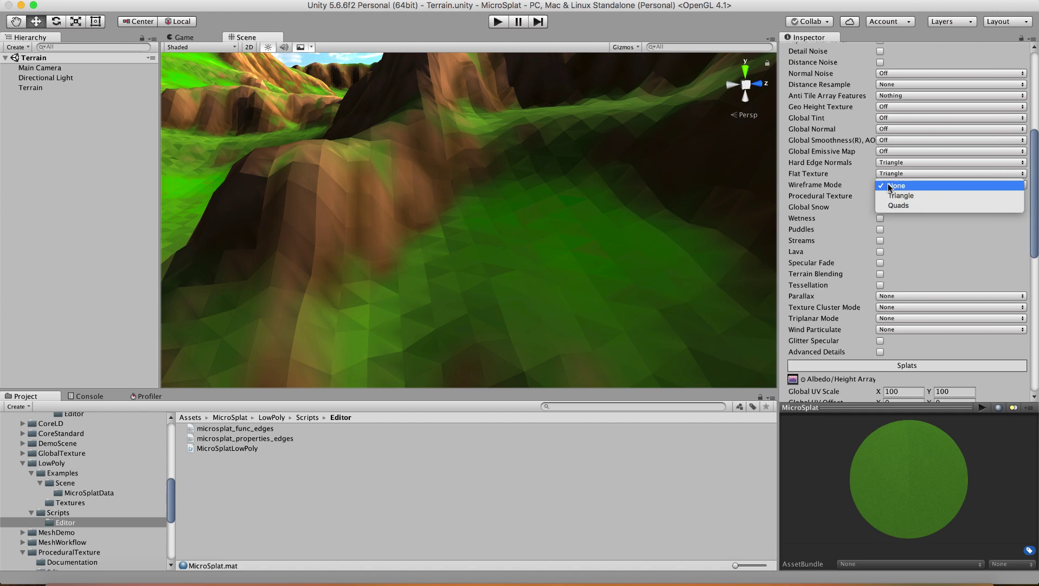
left_click(892, 196)
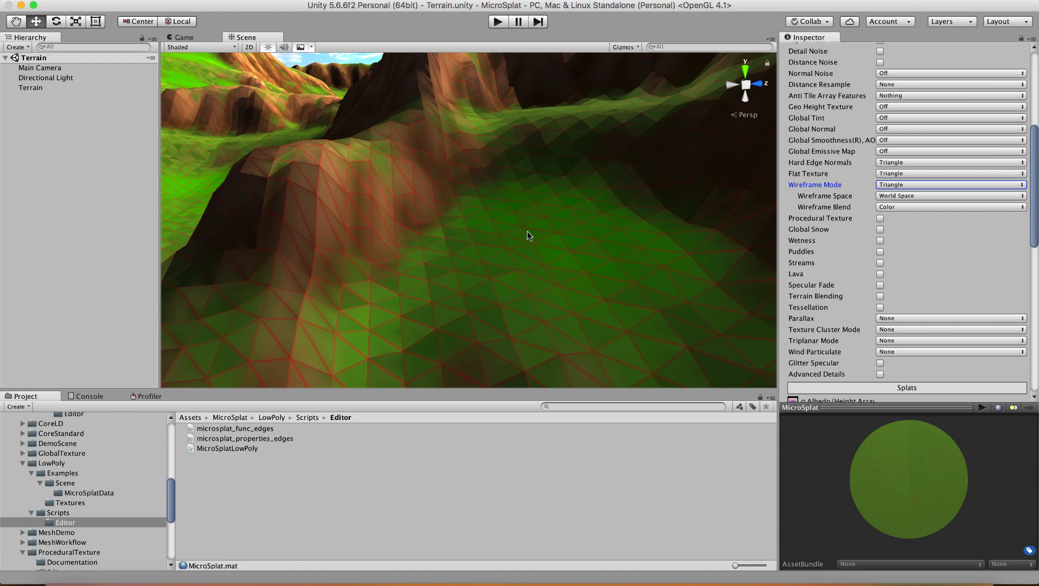
right_click_drag(529, 232, 303, 219)
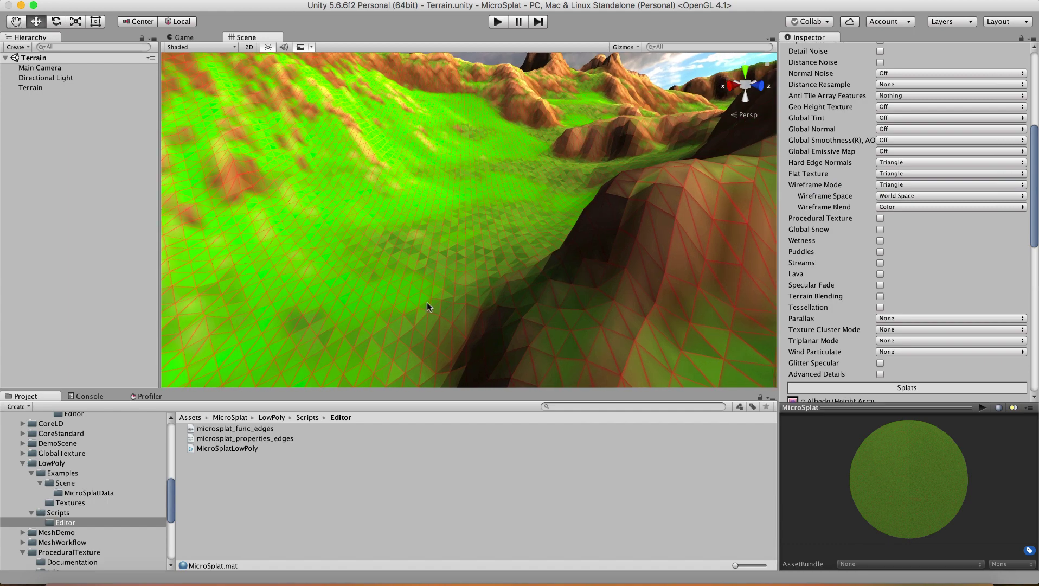
right_click_drag(427, 302, 395, 396)
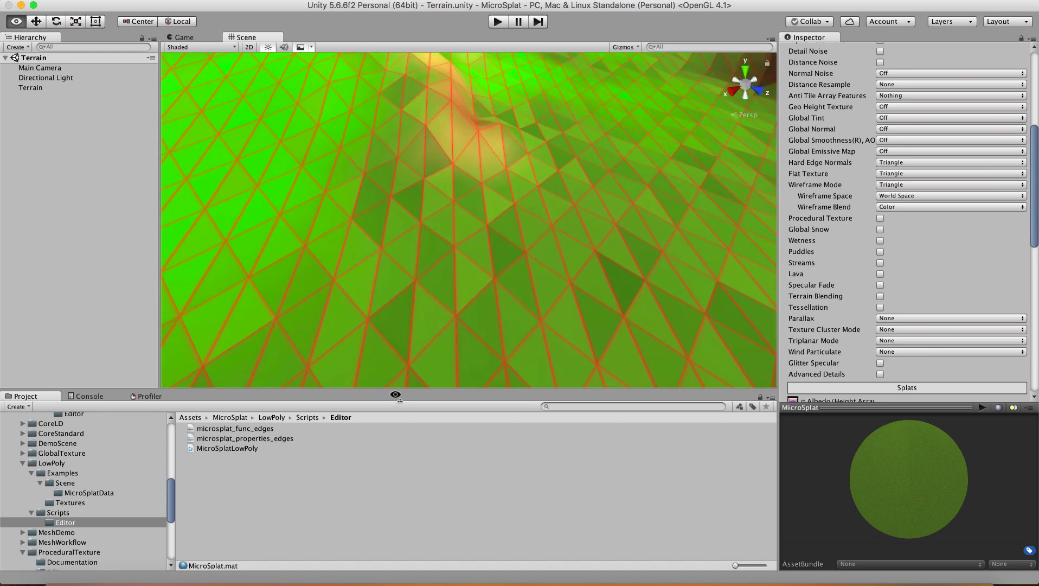
right_click_drag(395, 395, 425, 268)
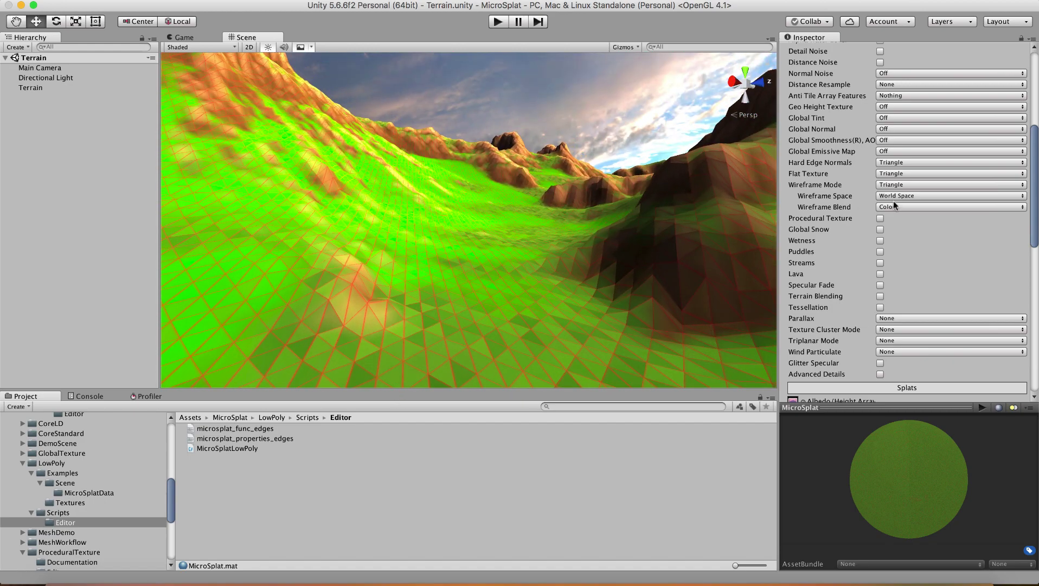
Try Screen Space for Wireframe Space, keep World Space, and open the Wireframe Blend choices.
left_click(891, 195)
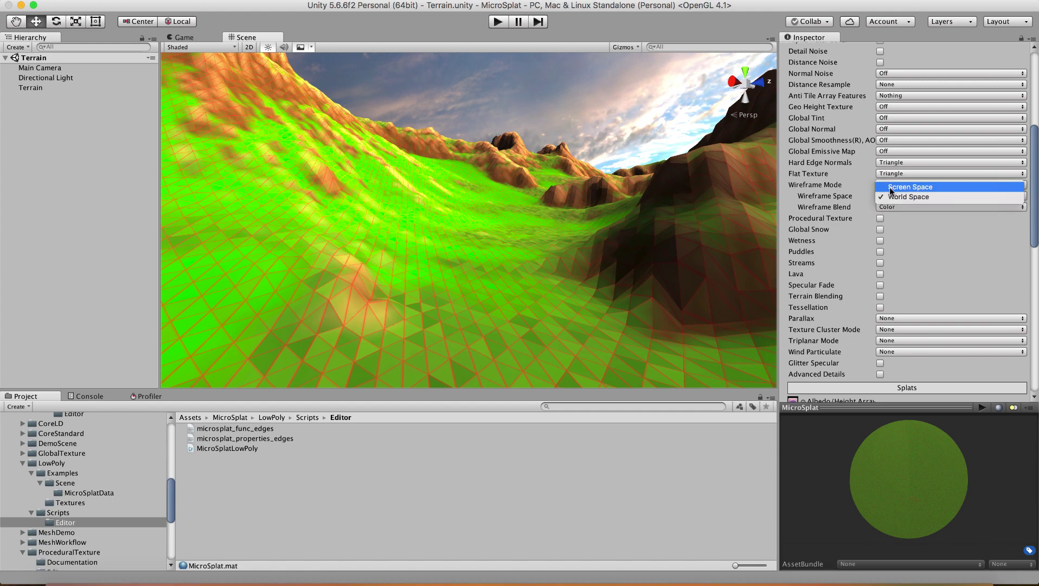
left_click(891, 196)
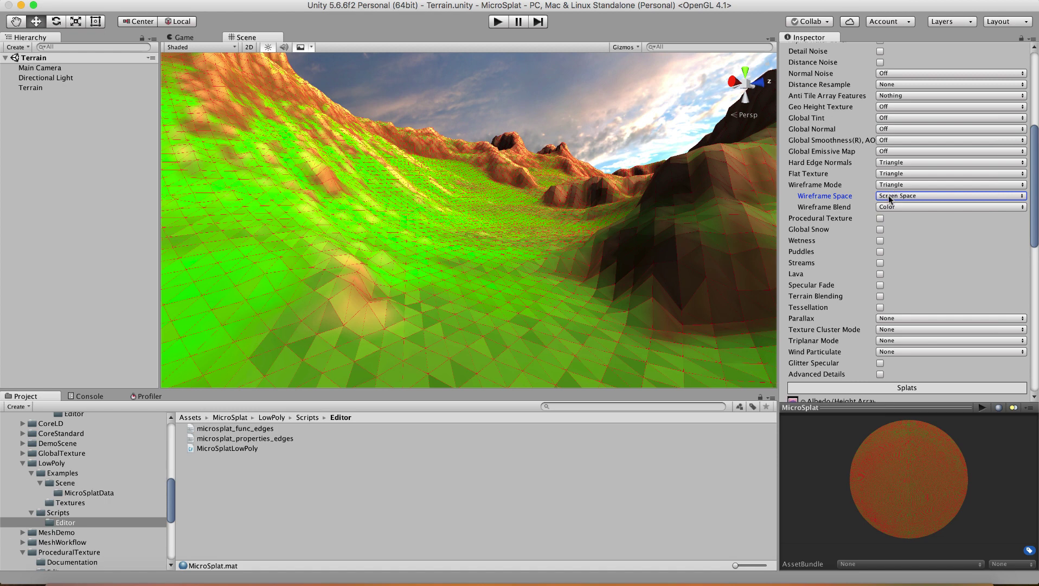
left_click(890, 199)
left_click(890, 207)
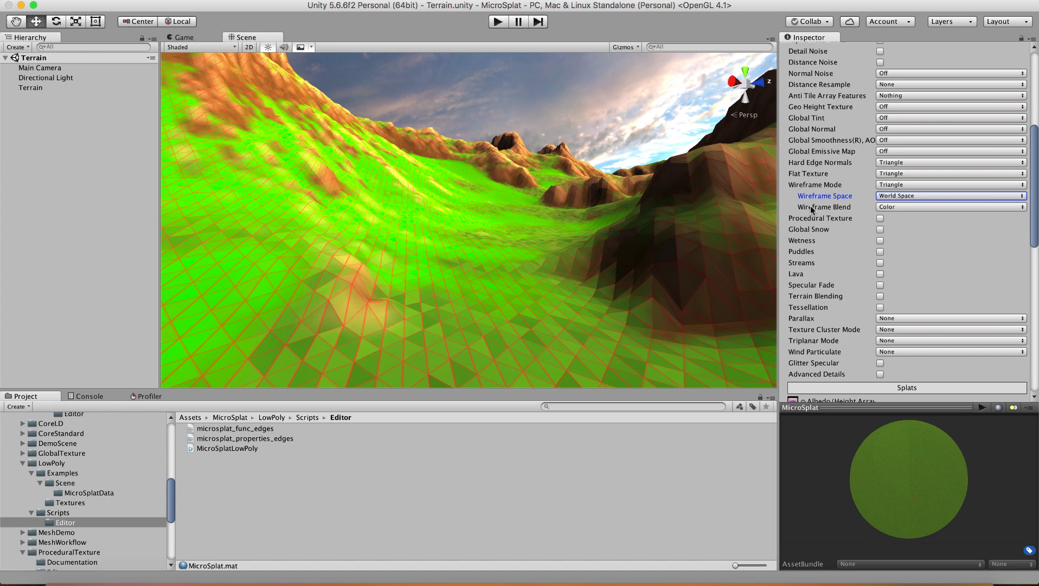
left_click(895, 211)
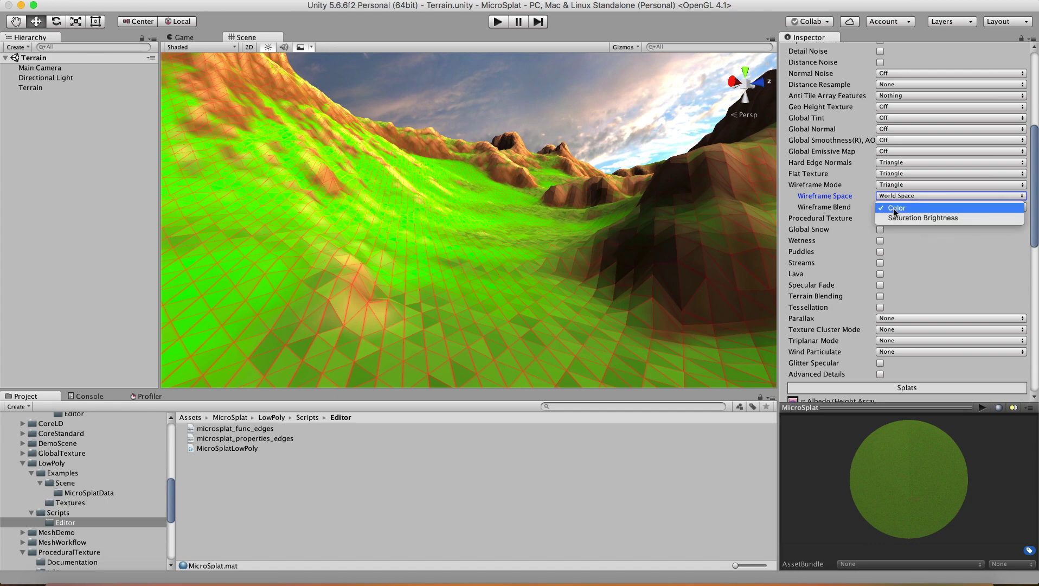
Keep Color blend and set Wire Thickness to 0.11 and Wire Smoothness to 0.13.
left_click(895, 210)
scroll(880, 289, "down", 10)
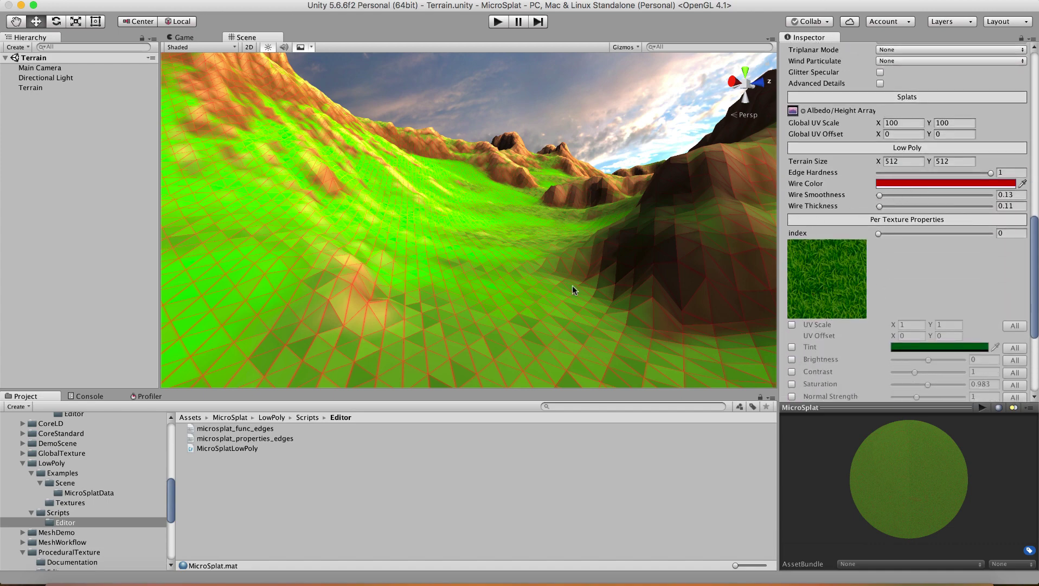
right_click_drag(573, 285, 491, 401)
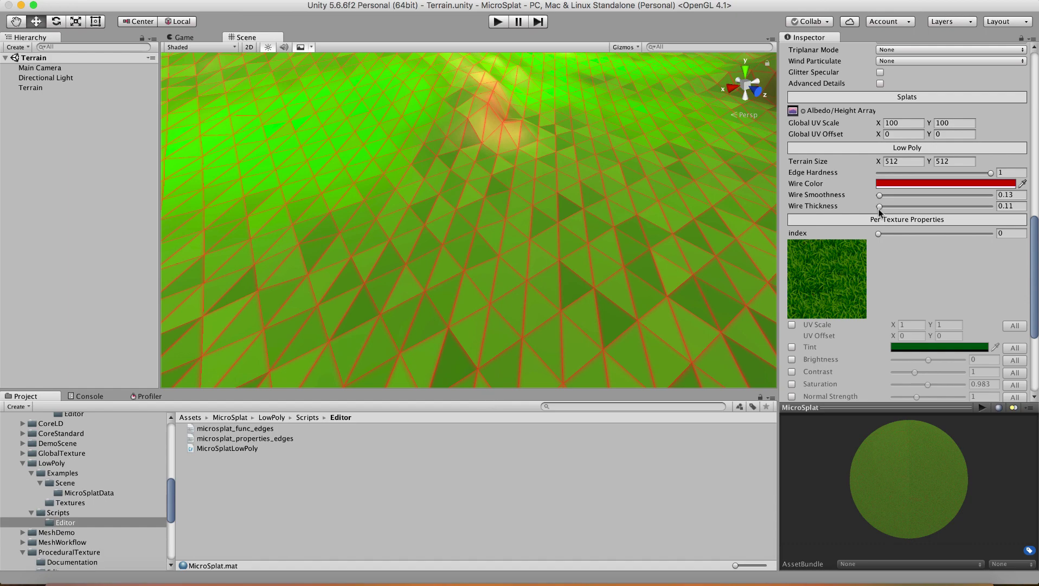
mouse_move(880, 208)
left_mouse_down()
mouse_move(900, 209)
mouse_move(883, 209)
mouse_move(883, 195)
mouse_move(895, 195)
mouse_move(879, 197)
left_mouse_up()
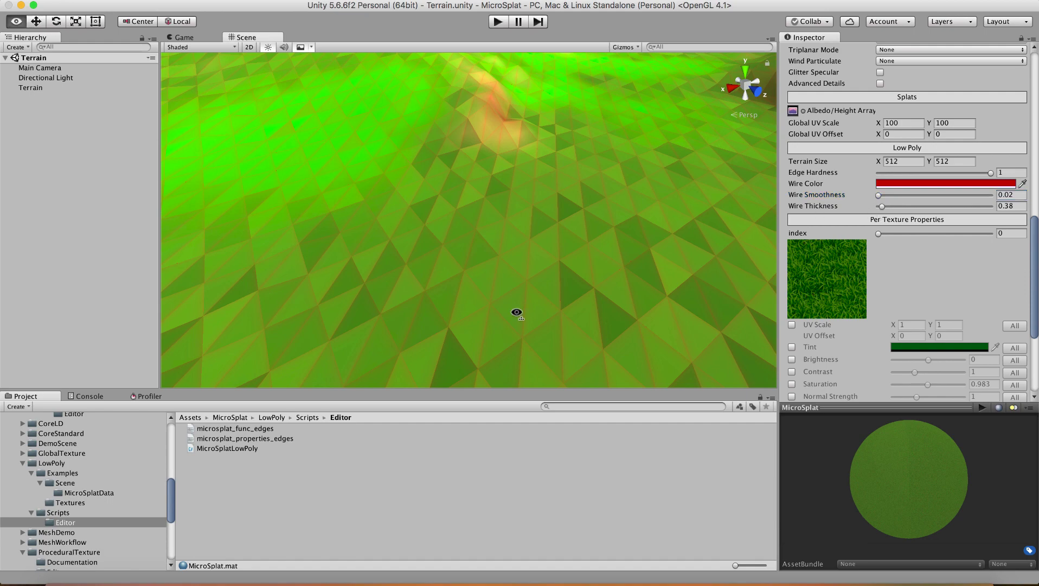
left_click_drag(515, 313, 479, 340, "alt")
right_click_drag(479, 340, 585, 380)
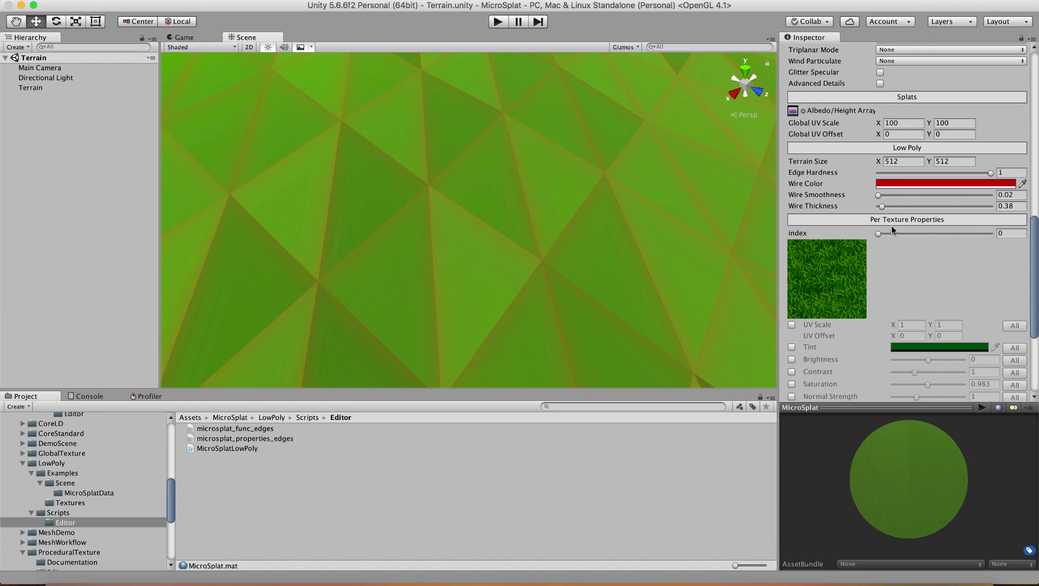
left_click(882, 207)
left_click_drag(882, 206, 881, 199)
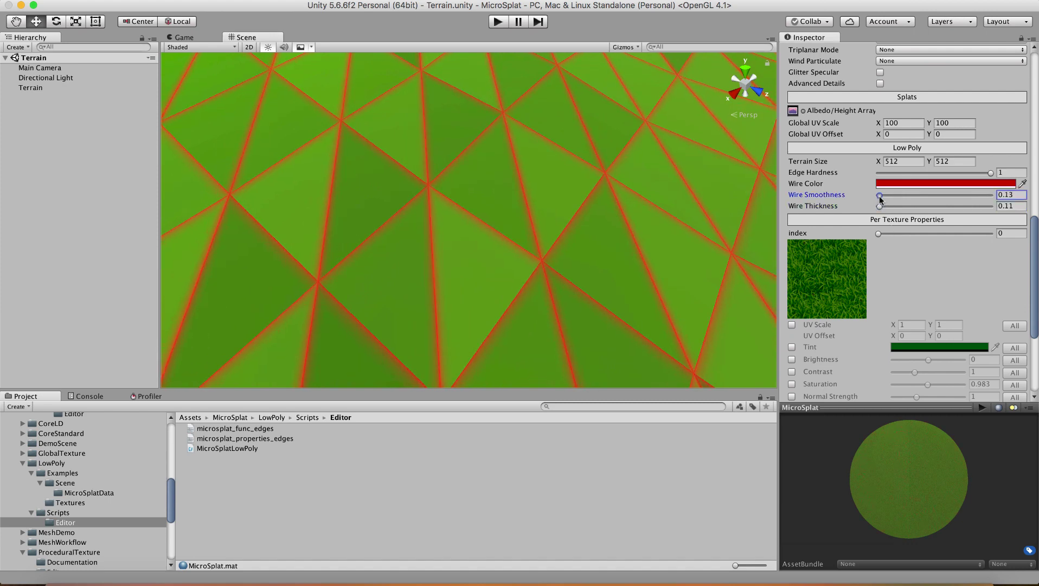
scroll(849, 180, "up", 5)
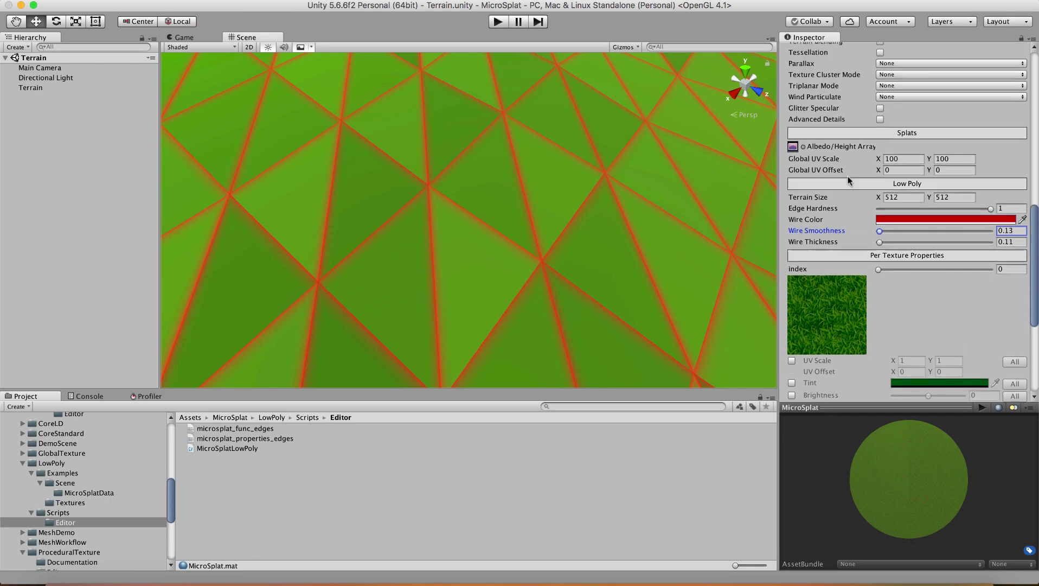
Change Wireframe Blend to Saturation Brightness, with saturation and brightness at 0.9.
scroll(848, 175, "up", 5)
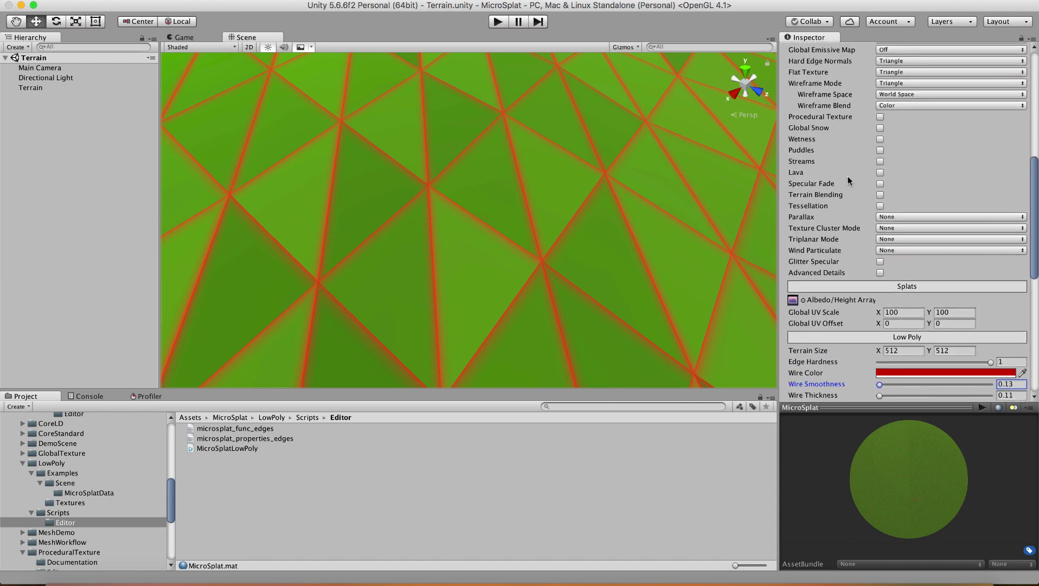
left_click(895, 114)
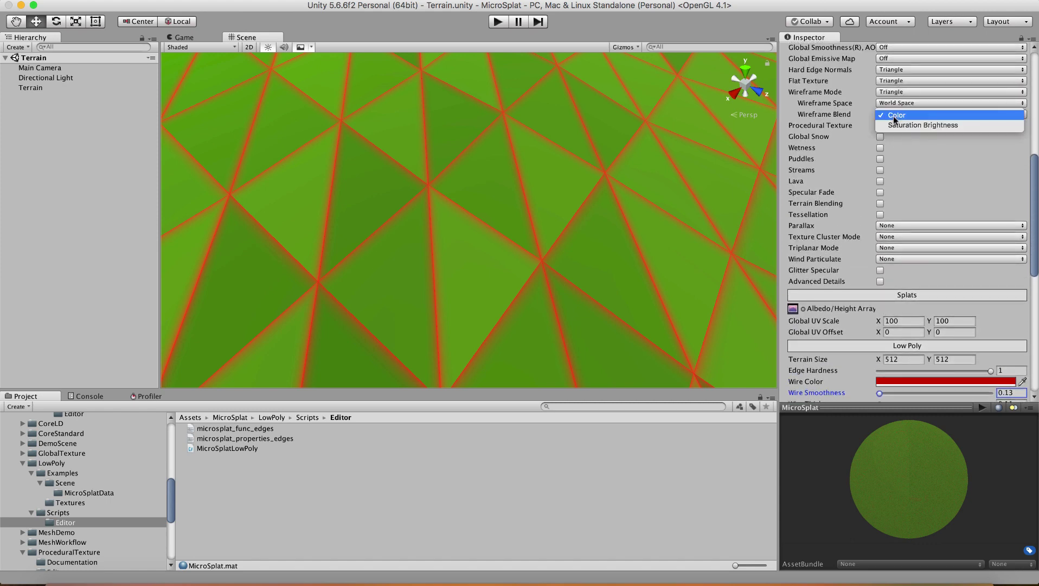
left_click(895, 124)
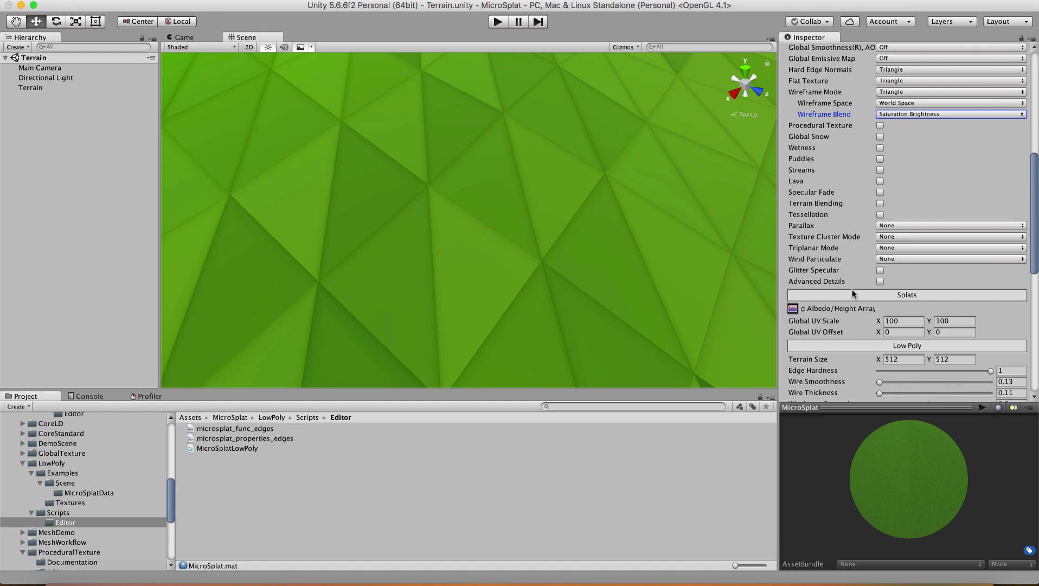
scroll(852, 293, "down", 6)
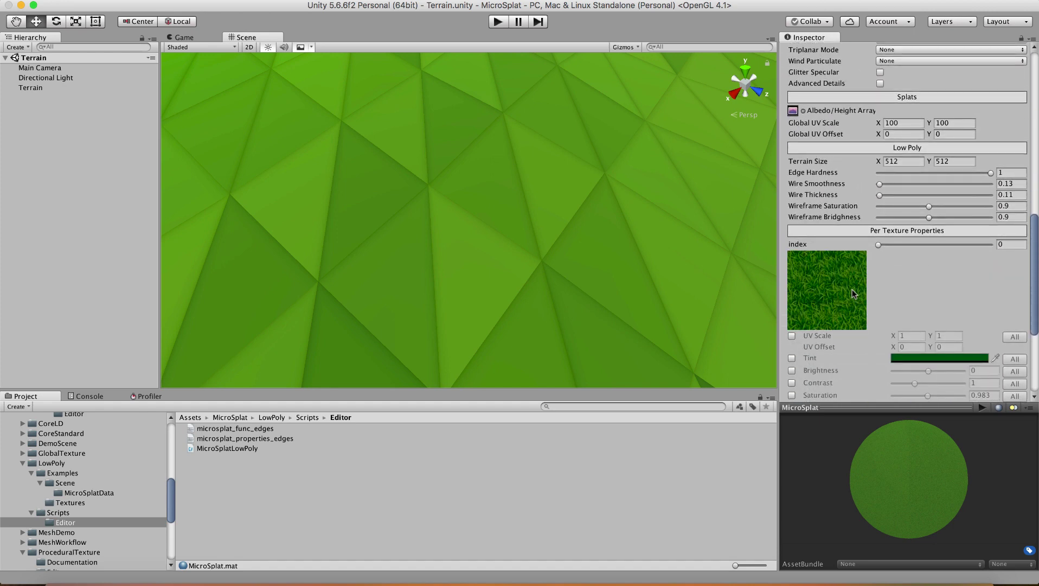
Set Wireframe Saturation to 0.93 and Brightness to 0.91, orbiting to check the faint edges.
left_click(923, 207)
mouse_move(923, 207)
left_mouse_down()
mouse_move(851, 215)
mouse_move(1030, 210)
mouse_move(928, 211)
left_mouse_up()
left_click_drag(508, 283, 669, 204, "alt")
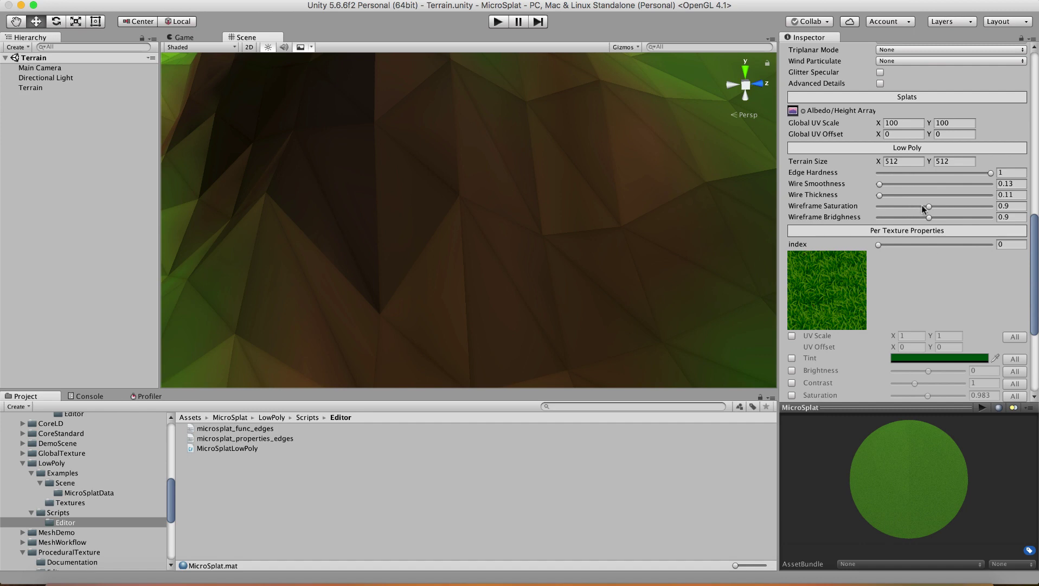
mouse_move(930, 207)
left_mouse_down()
mouse_move(866, 209)
mouse_move(1010, 207)
mouse_move(855, 212)
mouse_move(998, 217)
mouse_move(917, 219)
mouse_move(930, 218)
left_mouse_up()
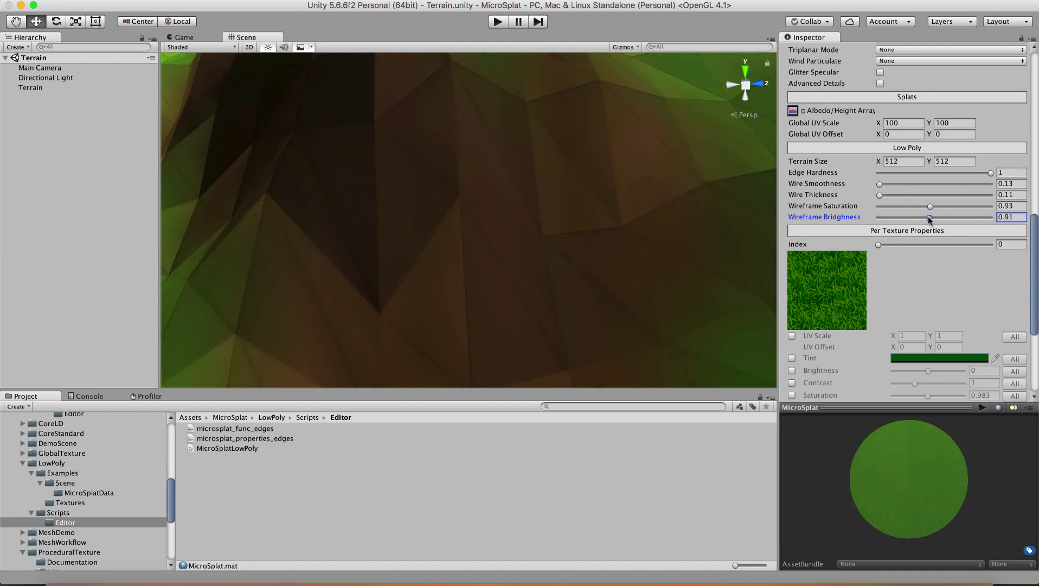
left_click_drag(564, 255, 275, 226)
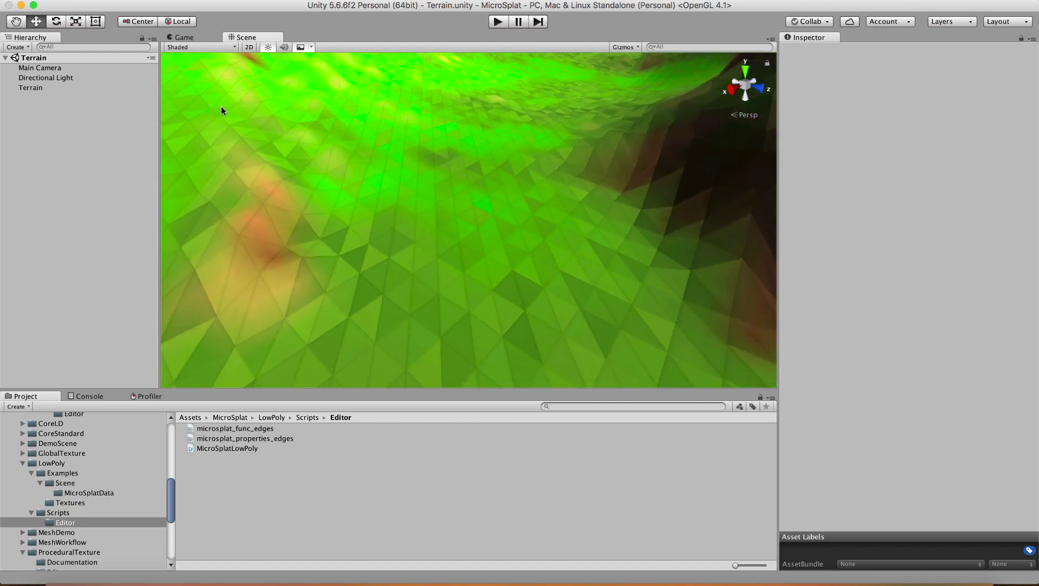
Open the Terrain's MicroSplat template material and set Hard Edge Normals to Quads.
left_click(51, 87)
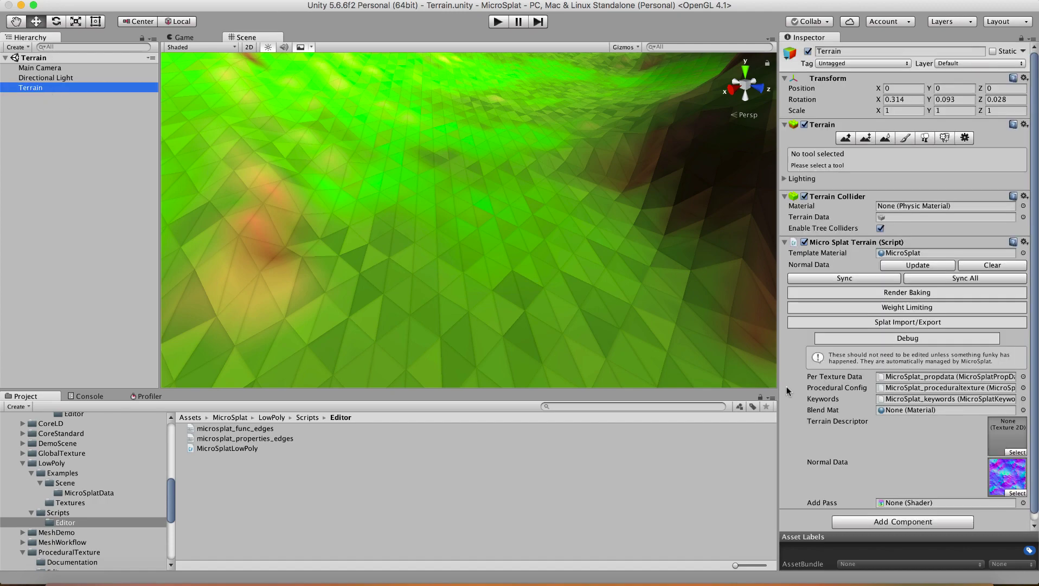
double_click(887, 253)
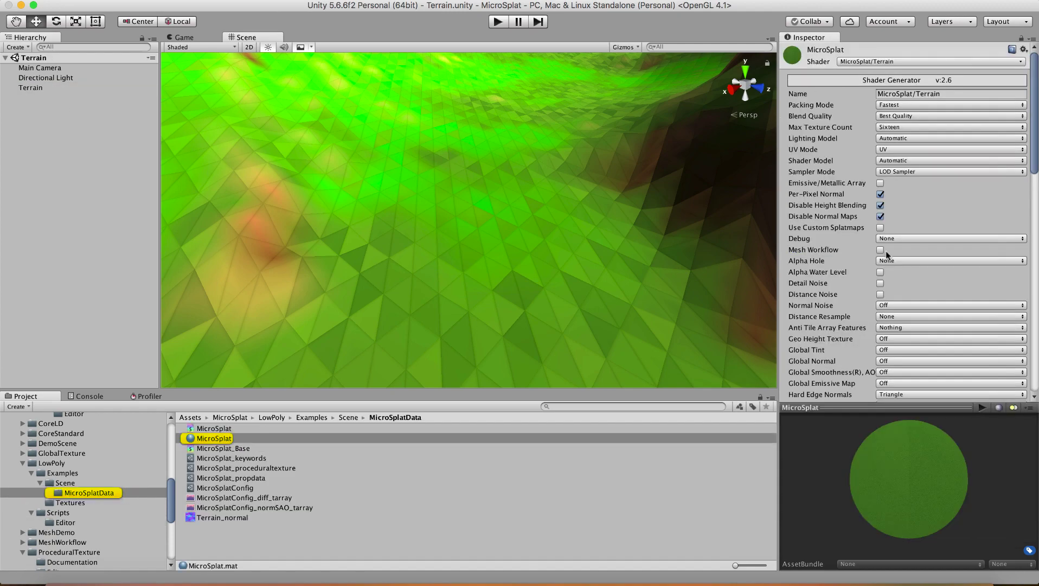
scroll(857, 364, "down", 10)
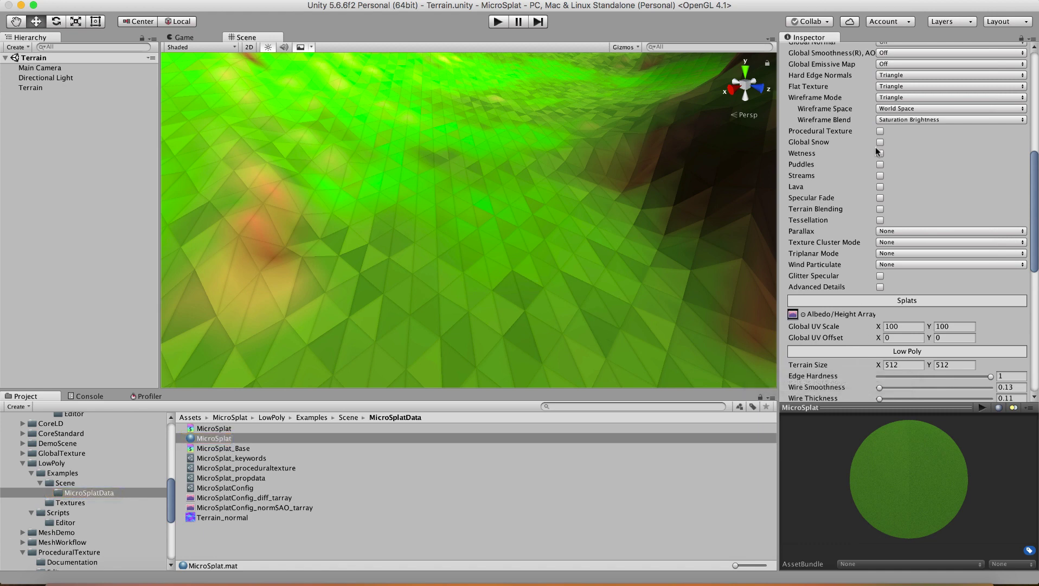
scroll(878, 151, "up", 5)
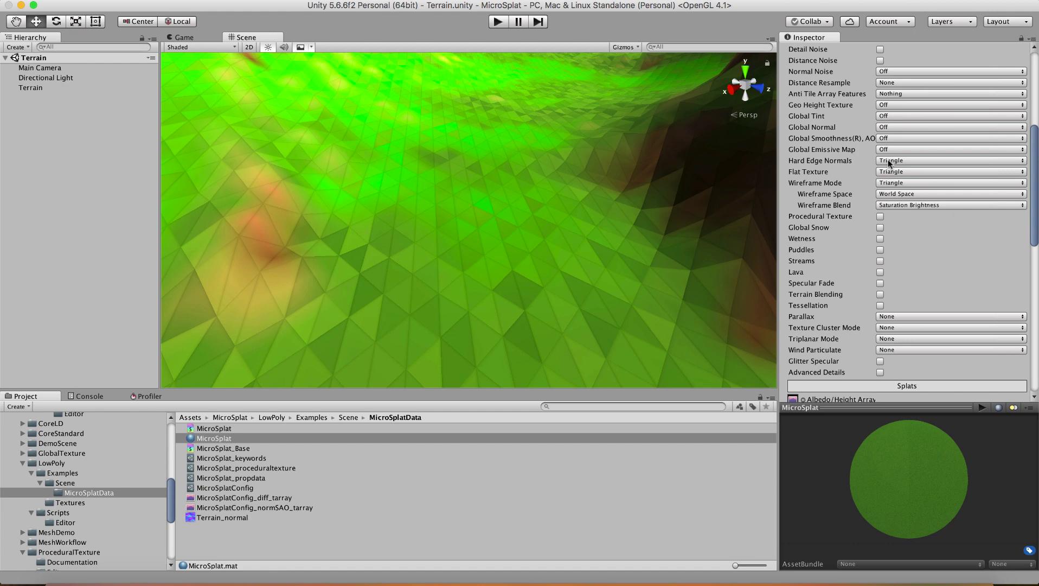
left_click(889, 161)
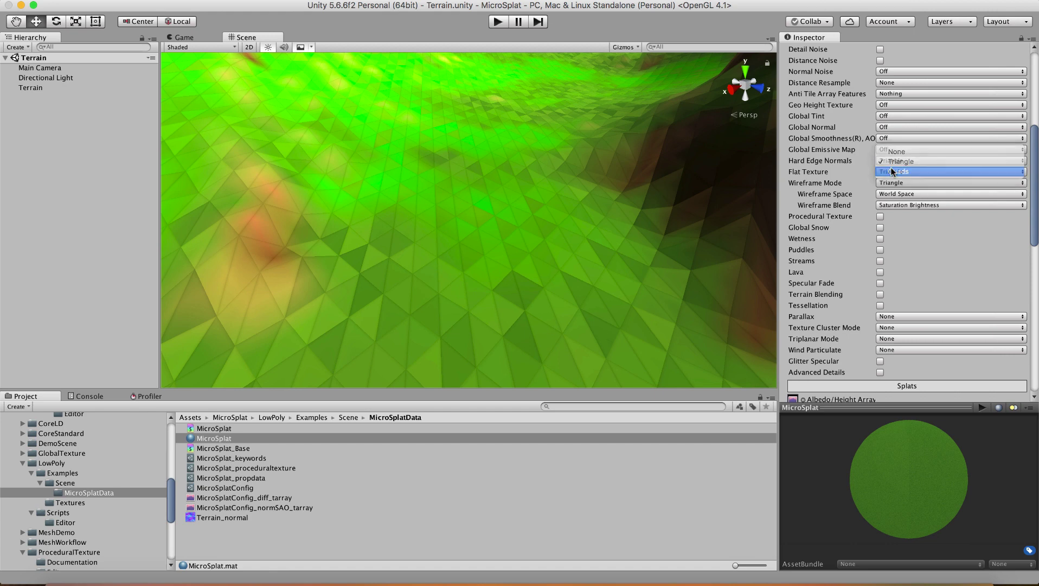
left_click(892, 171)
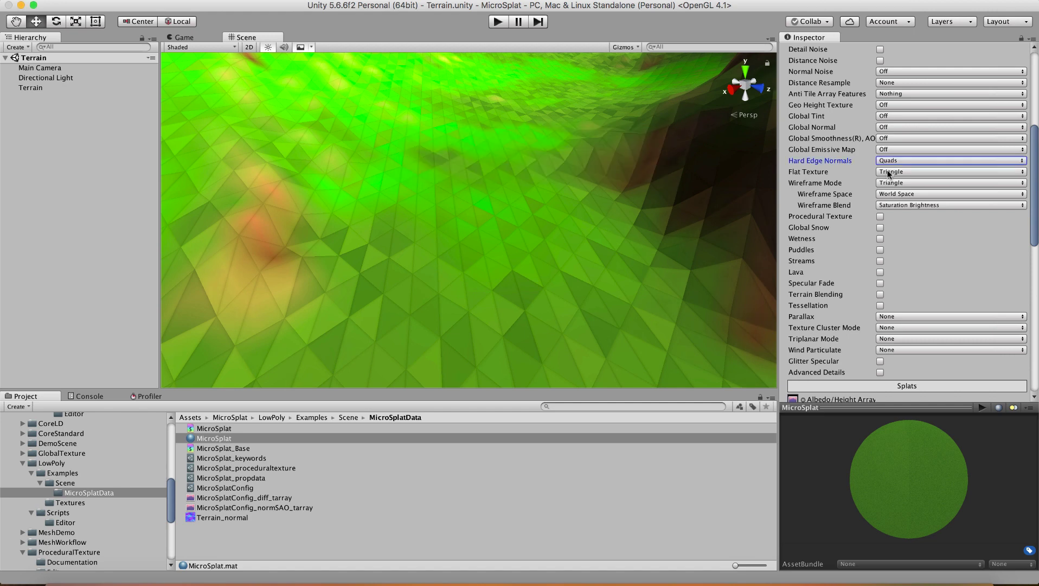
Set Flat Texture and Wireframe Mode to Quads for square low-poly facets.
left_click(890, 172)
left_click(891, 184)
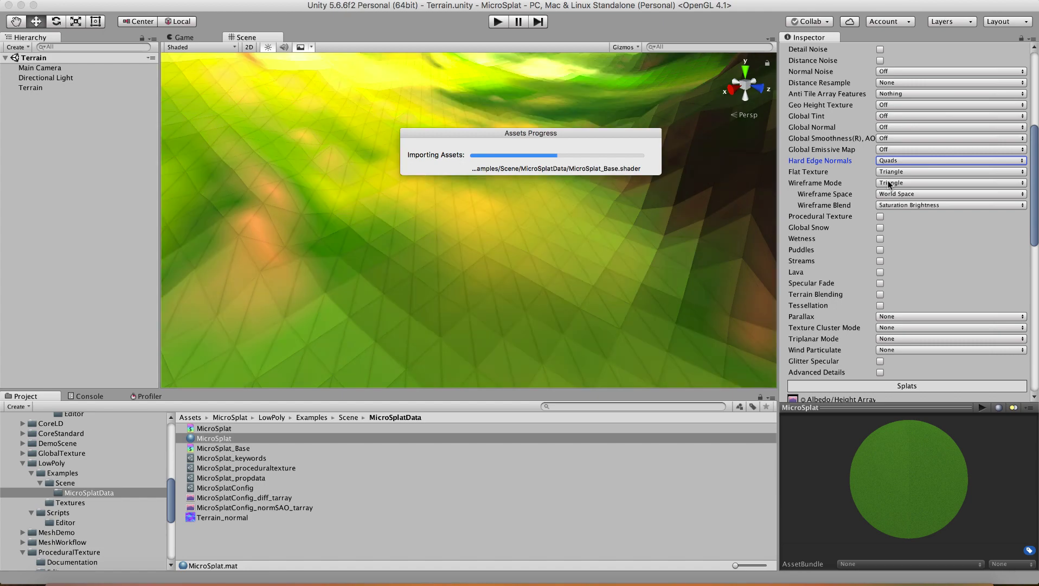
left_click_drag(661, 254, 597, 286, "alt")
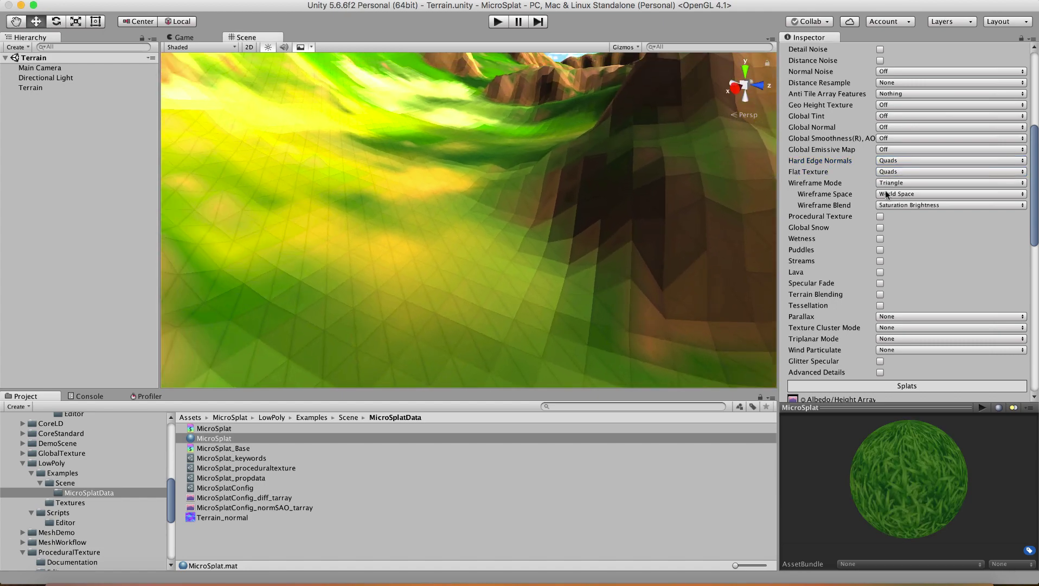
left_click(889, 183)
left_click(891, 195)
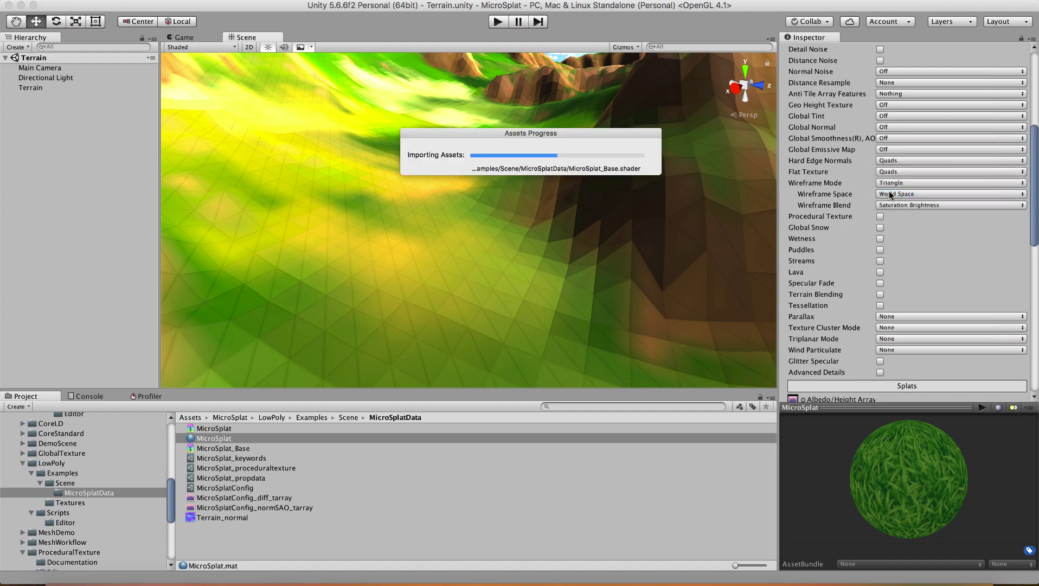
left_click_drag(473, 252, 543, 338, "alt")
scroll(542, 339, "down", 6, "alt")
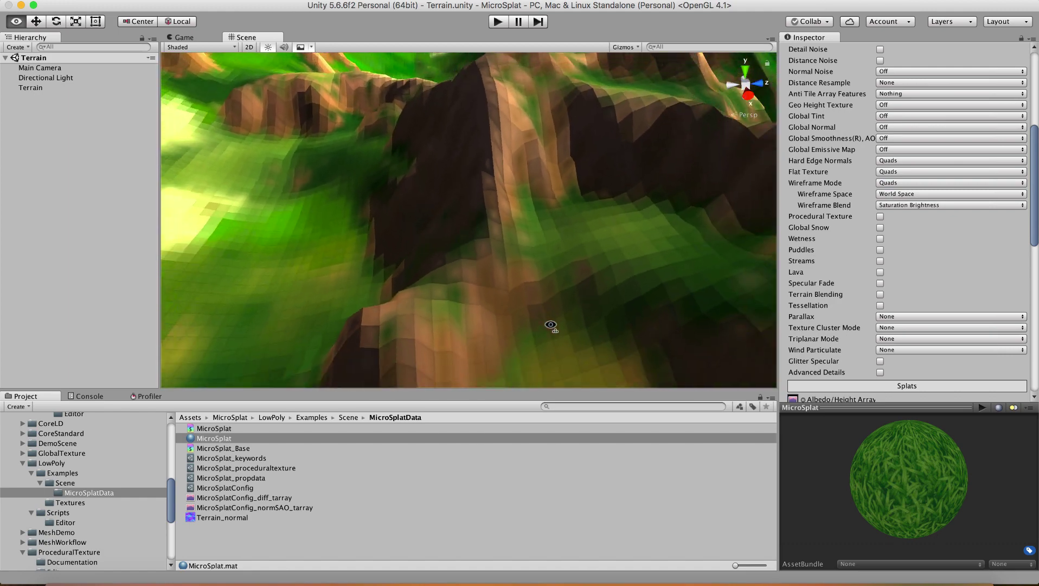
scroll(560, 324, "down", 6, "alt")
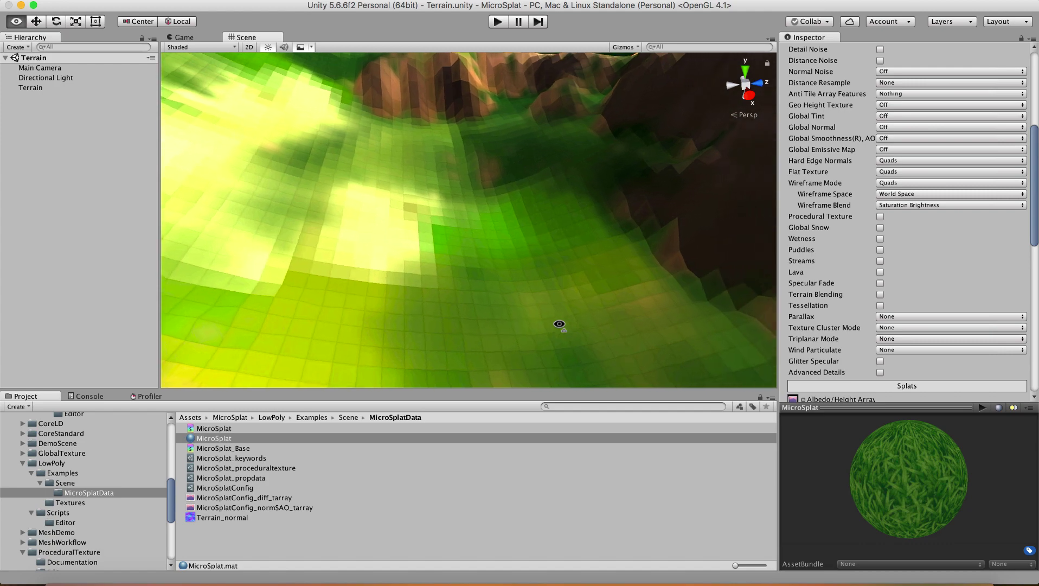
left_click_drag(559, 324, 569, 285, "alt")
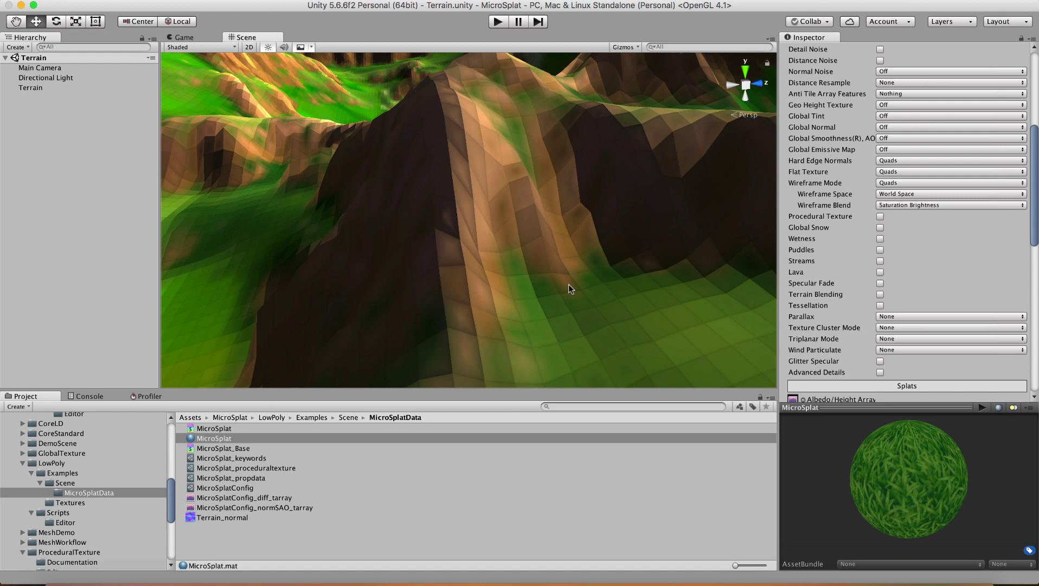
left_click_drag(568, 284, 564, 244)
scroll(520, 258, "up", 5, "alt")
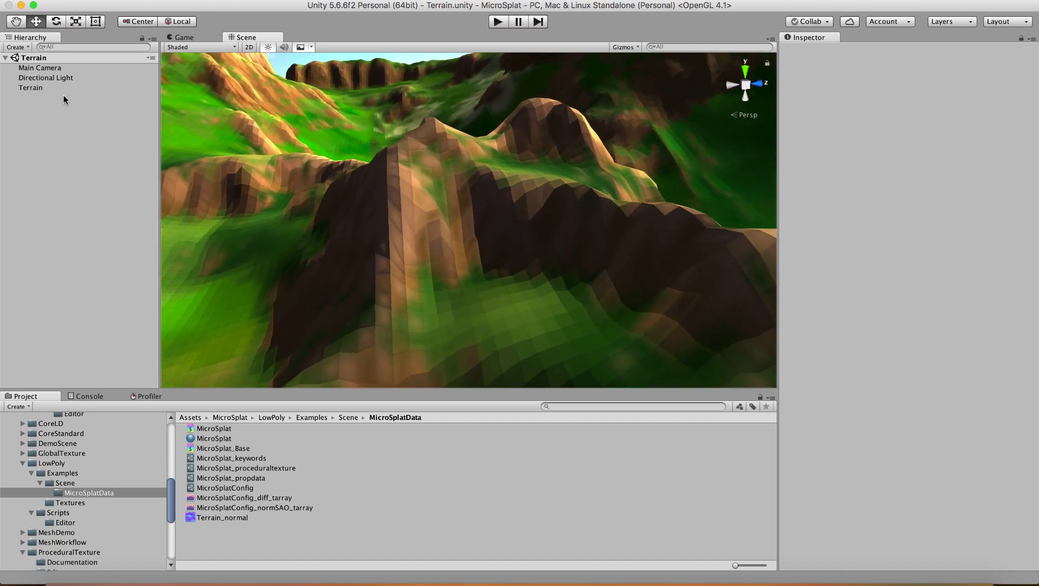
Select the Terrain and open its MicroSplat template material.
left_click(33, 88)
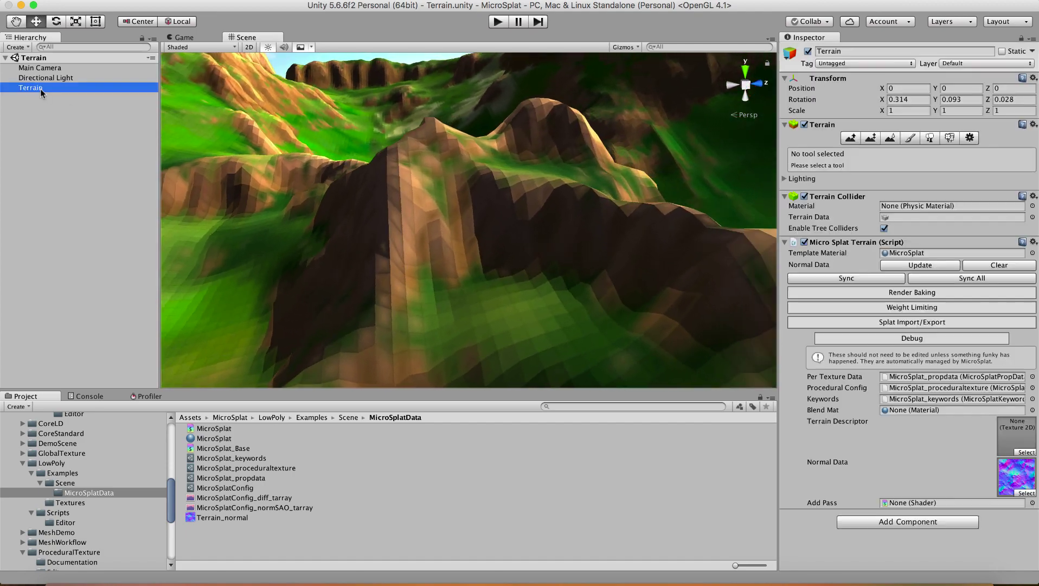
double_click(895, 253)
scroll(822, 367, "down", 15)
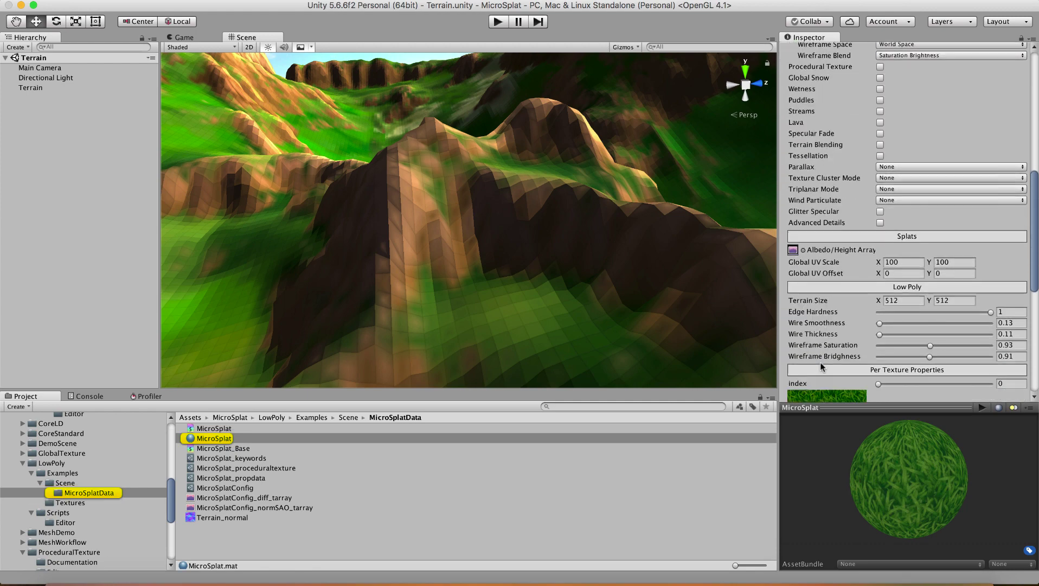
scroll(822, 367, "up", 8)
scroll(822, 367, "up", 1)
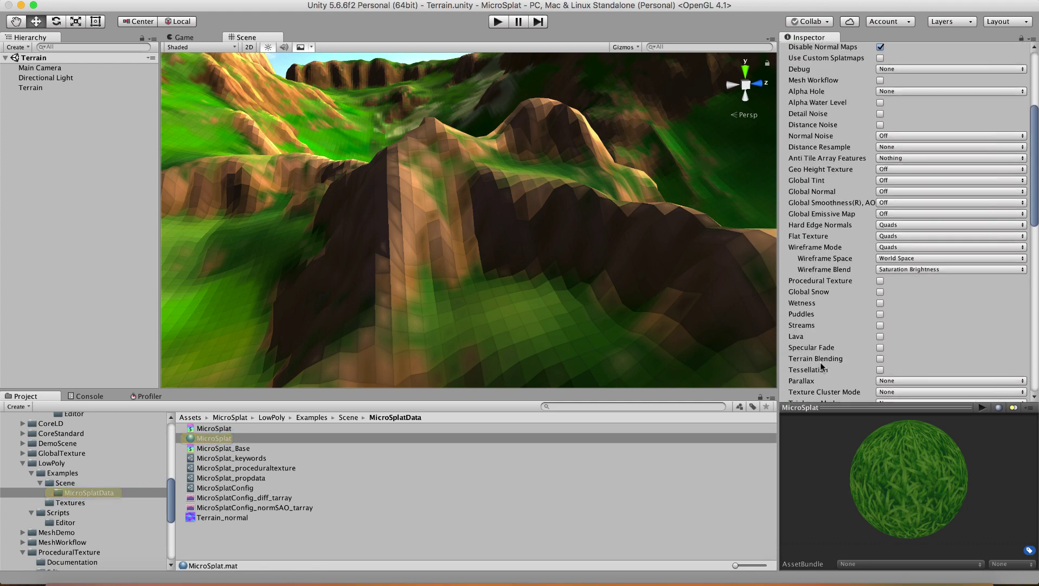
Set Hard Edge Normals and Flat Texture back to Triangle, leaving Wireframe Mode on Quads.
left_click(889, 224)
left_click(889, 226)
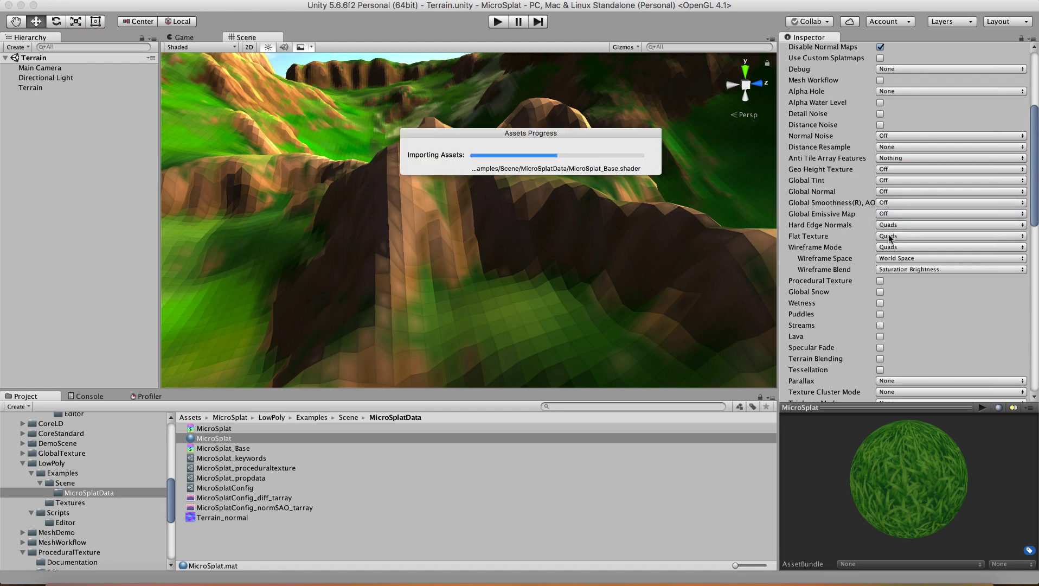
left_click(889, 225)
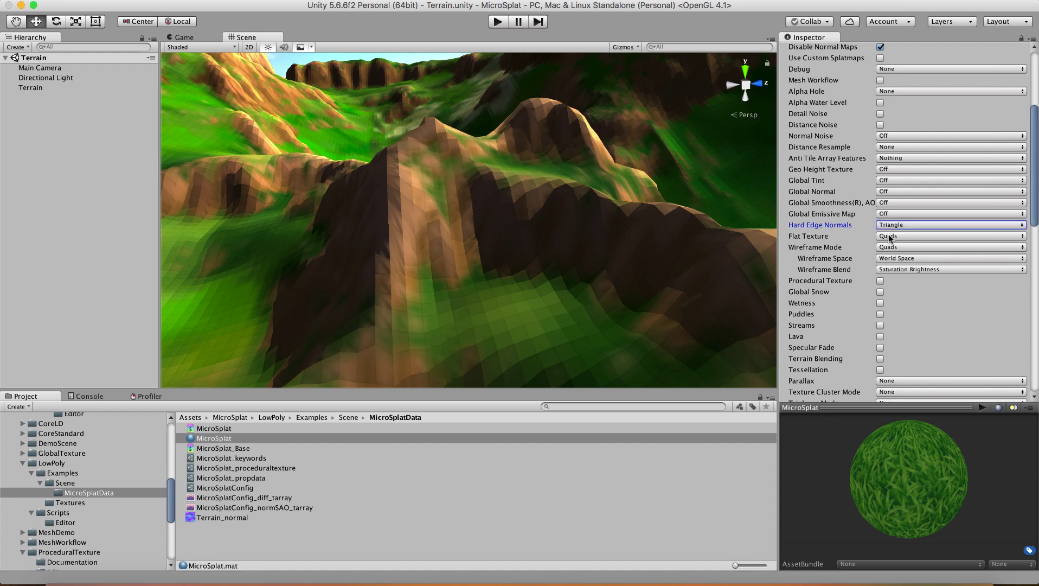
left_click(891, 227)
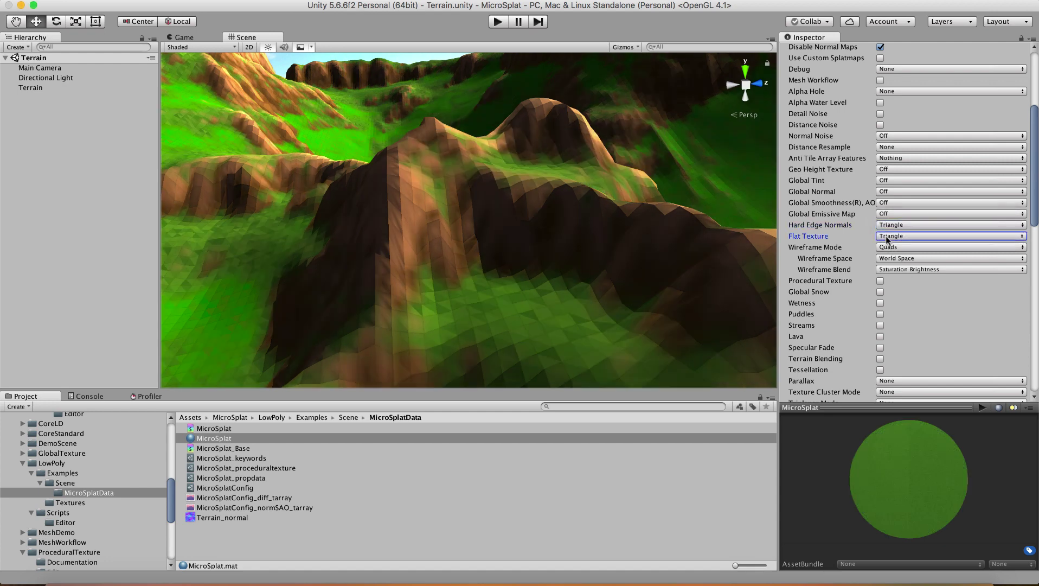
left_click(888, 238)
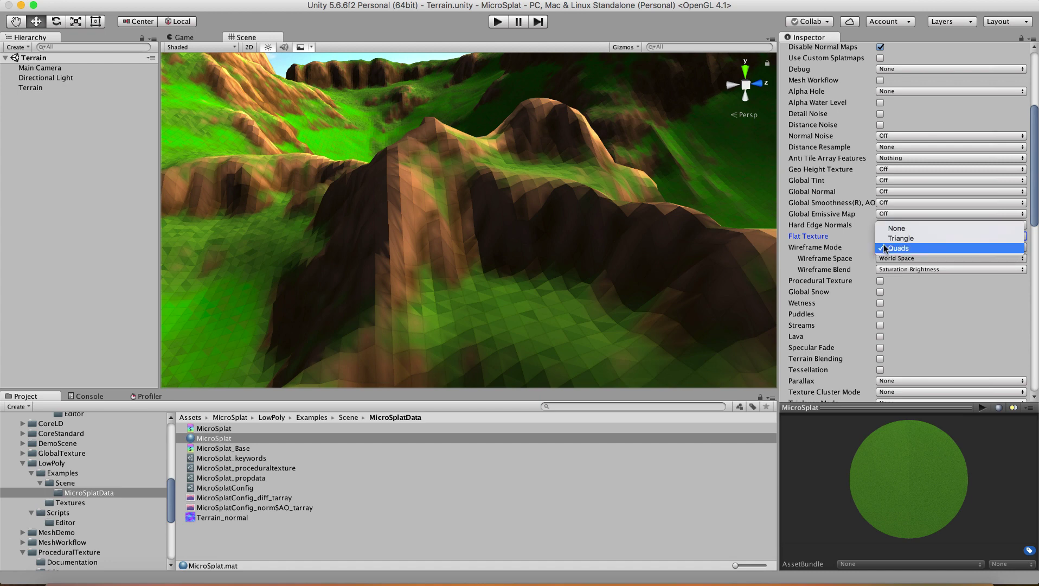
left_click(885, 247)
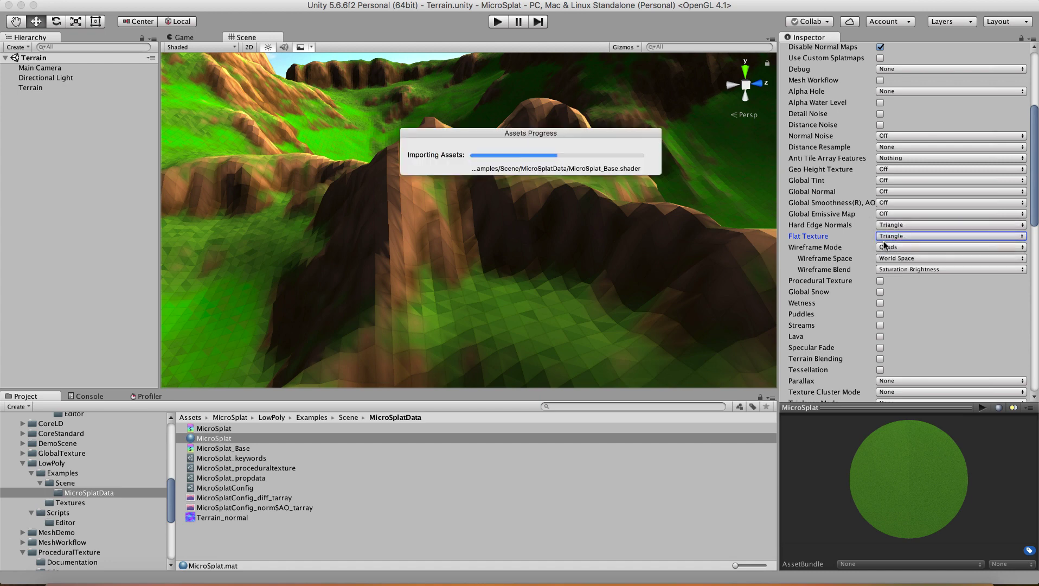